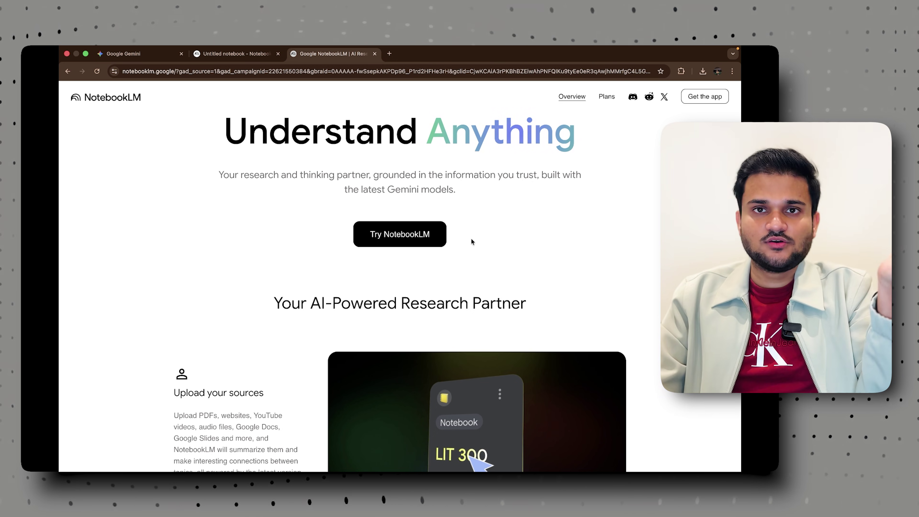
# Read which source types can be uploaded in the NotebookLM landing page's "Upload your sources" section.
pyautogui.scroll(-3, 471, 241)
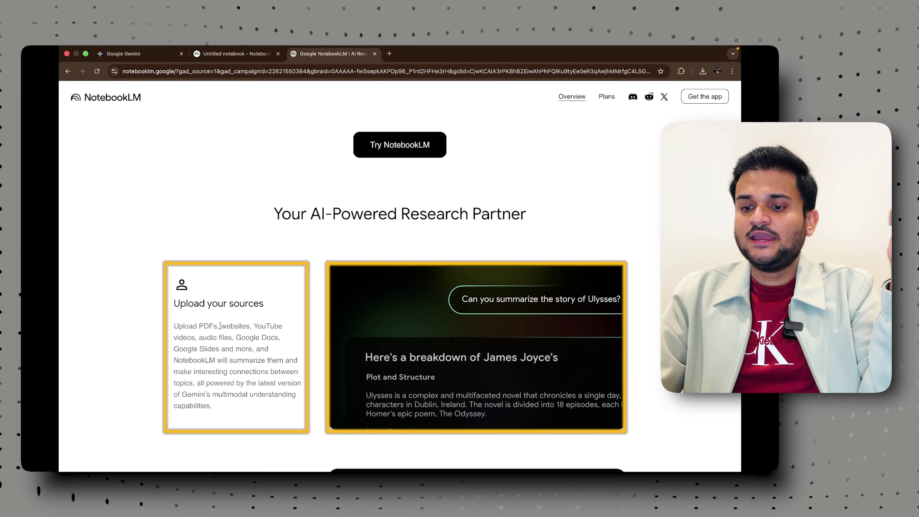
pyautogui.doubleClick(236, 326)
pyautogui.moveTo(260, 326); pyautogui.dragTo(217, 365)
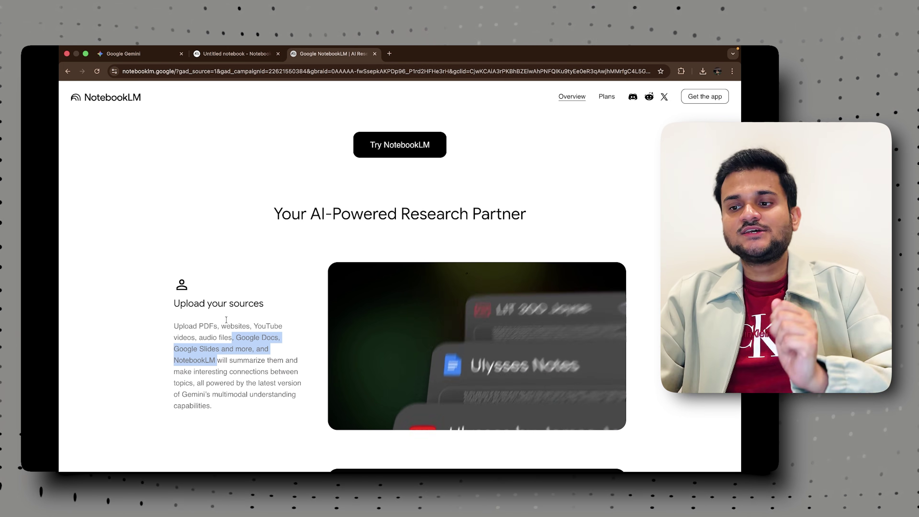
pyautogui.scroll(4, 369, 290)
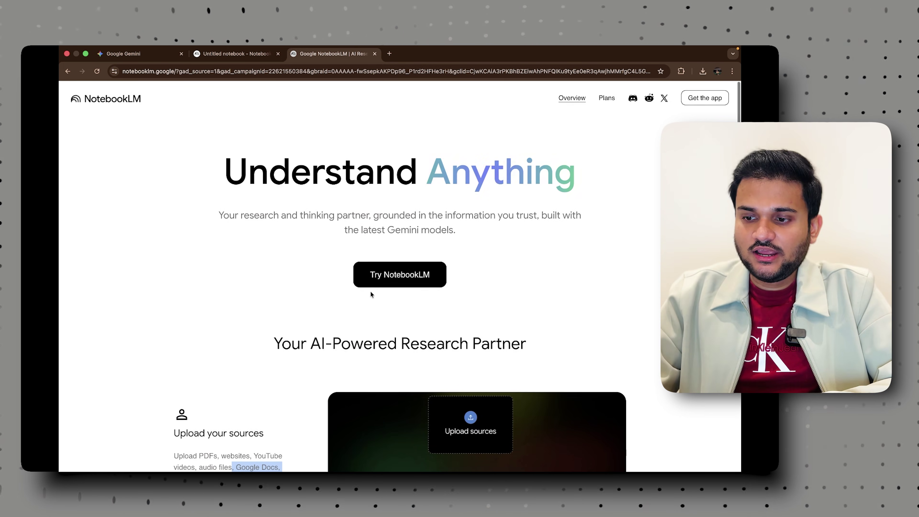
# Switch to the untitled notebook and inspect the website URL source form, then return to the source type overview.
pyautogui.click(229, 56)
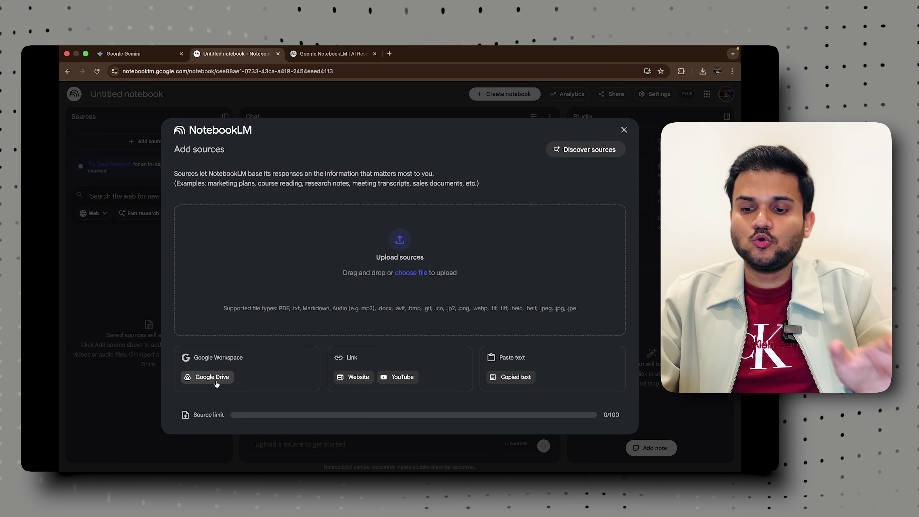
pyautogui.click(361, 378)
pyautogui.click(269, 241)
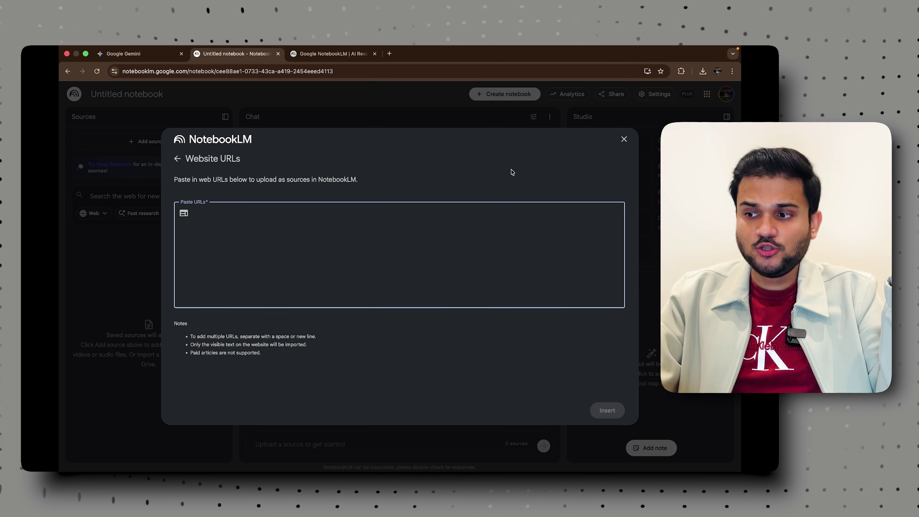
pyautogui.click(176, 159)
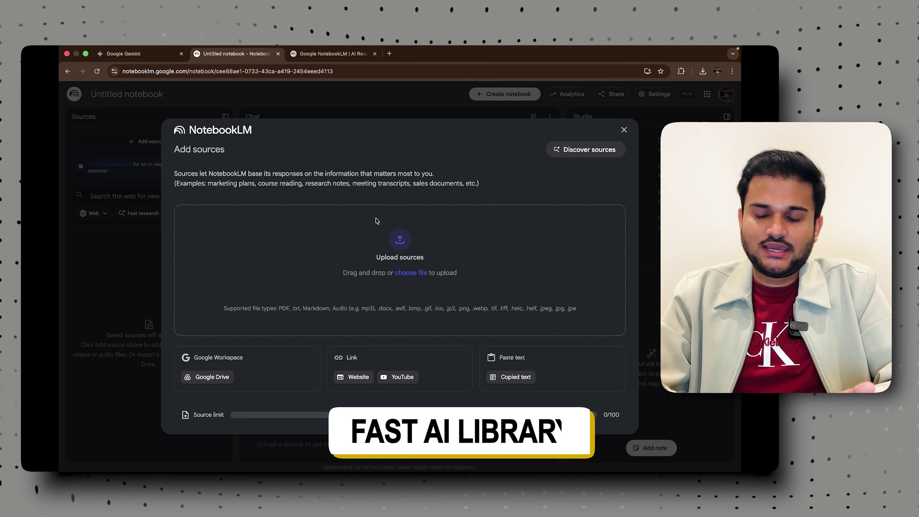
# Upload the 20 Colab PDFs from 01_intro to 20_conclusion in the AI folder of Downloads as notebook sources.
pyautogui.click(417, 276)
pyautogui.click(322, 218)
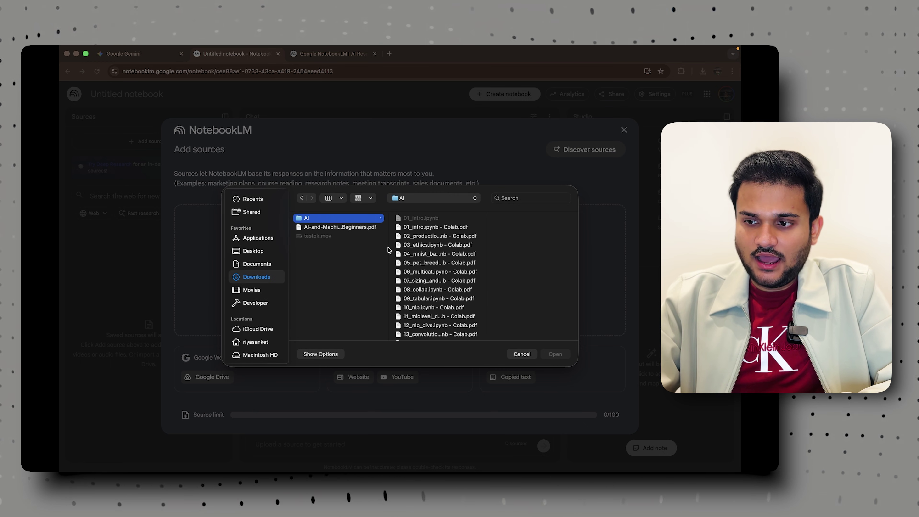
pyautogui.click(438, 227)
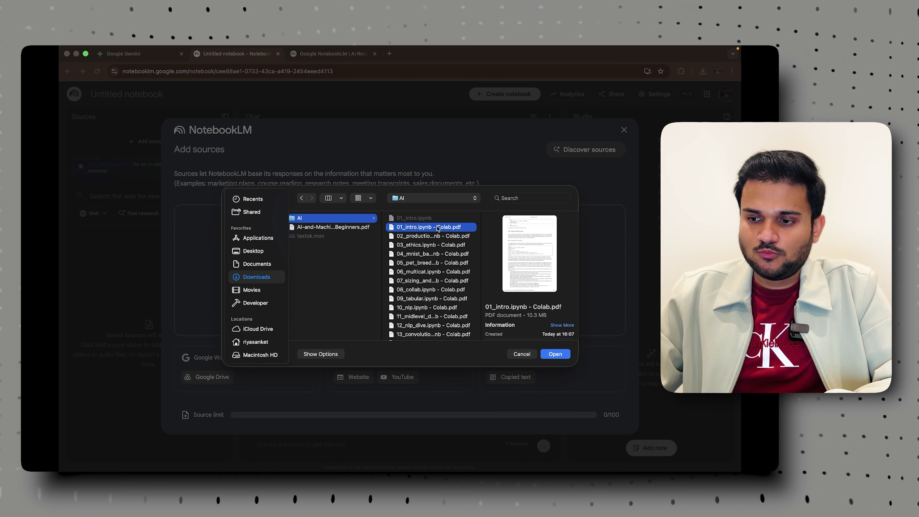
pyautogui.hotkey('shift', 'Down')
pyautogui.hotkey('shift', 'Down')
pyautogui.hotkey('shift', 'Down')
pyautogui.hotkey('shift', 'Down')
pyautogui.hotkey('shift', 'Down')
pyautogui.hotkey('shift', 'Down')
pyautogui.hotkey('shift', 'Down')
pyautogui.hotkey('shift', 'Down')
pyautogui.hotkey('shift', 'Down')
pyautogui.hotkey('shift', 'Down')
pyautogui.hotkey('shift', 'Down')
pyautogui.hotkey('shift', 'Down')
pyautogui.hotkey('shift', 'Down')
pyautogui.hotkey('shift', 'Down')
pyautogui.hotkey('shift', 'Down')
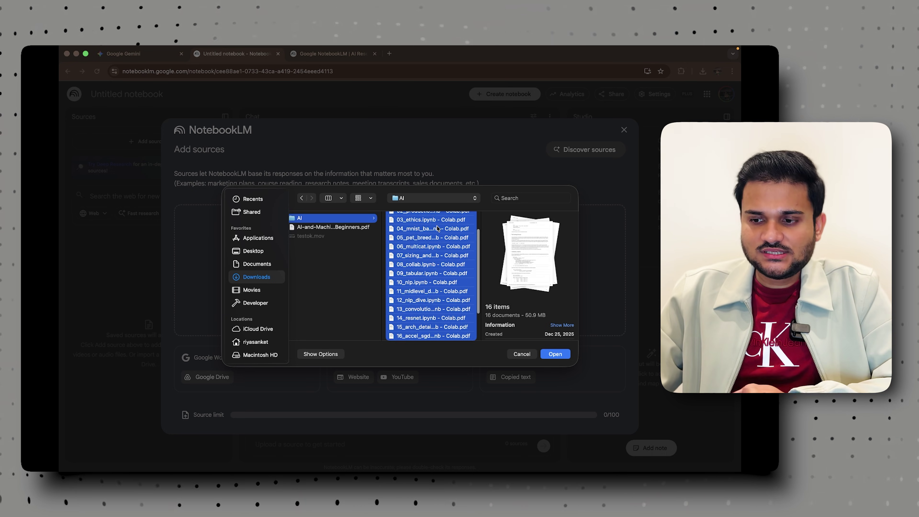
pyautogui.hotkey('shift', 'Down')
pyautogui.hotkey('shift', 'Down')
pyautogui.hotkey('shift', 'Down')
pyautogui.hotkey('shift', 'Down')
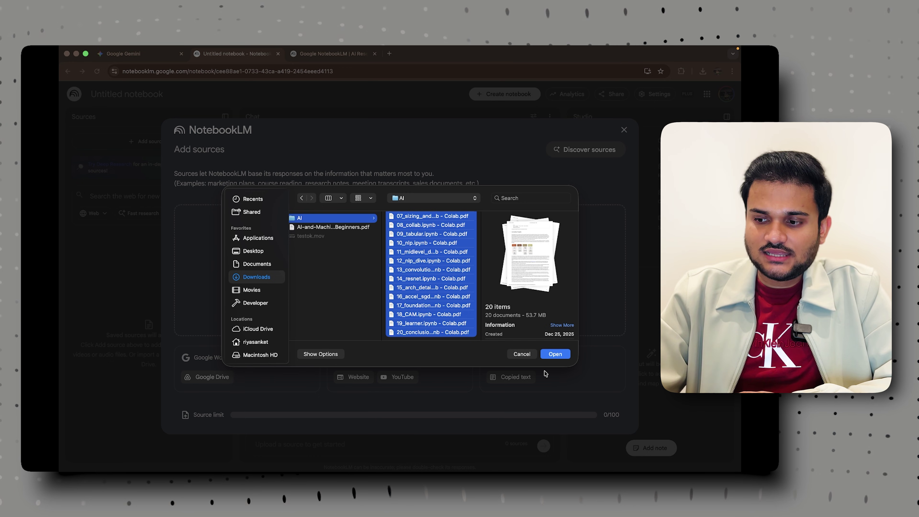
pyautogui.click(562, 356)
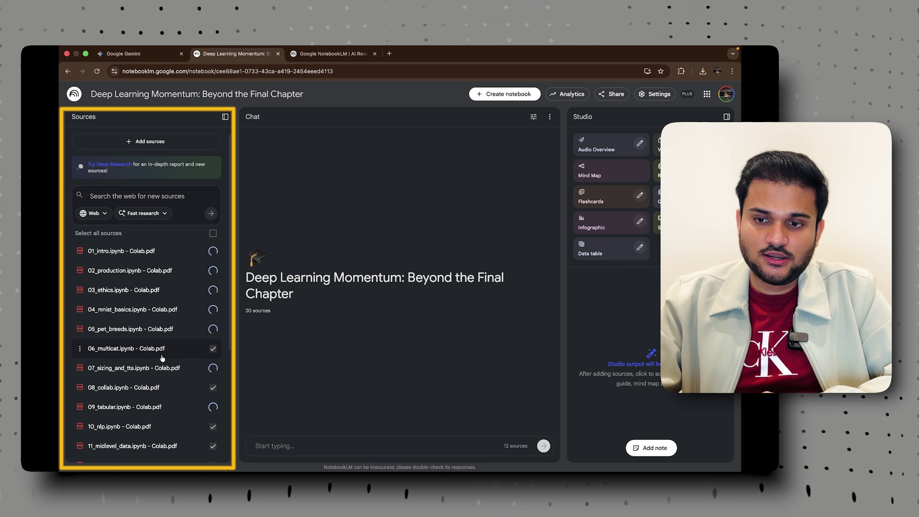
pyautogui.scroll(-5, 165, 349)
pyautogui.scroll(6, 161, 358)
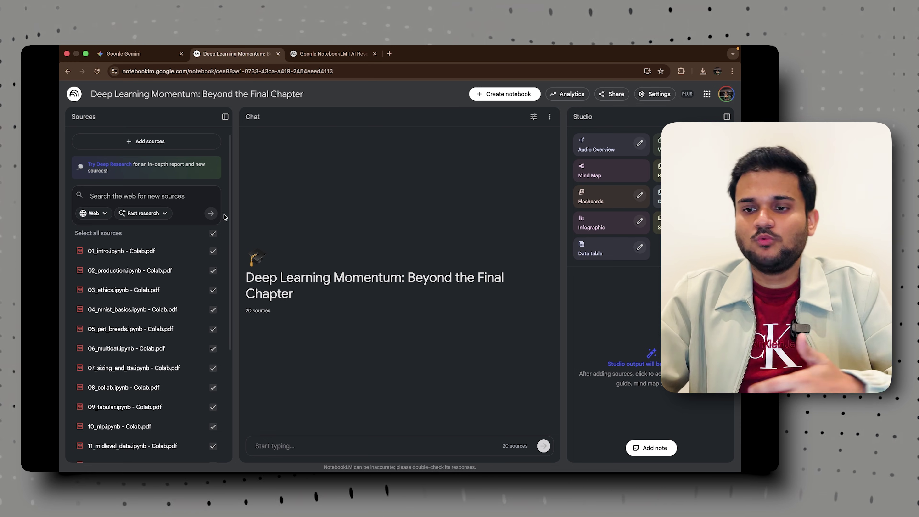
# Switch to Todoist and copy the four YouTube links in the AI Links comment, then return to the notebook.
pyautogui.hotkey('ctrl', 'Left')
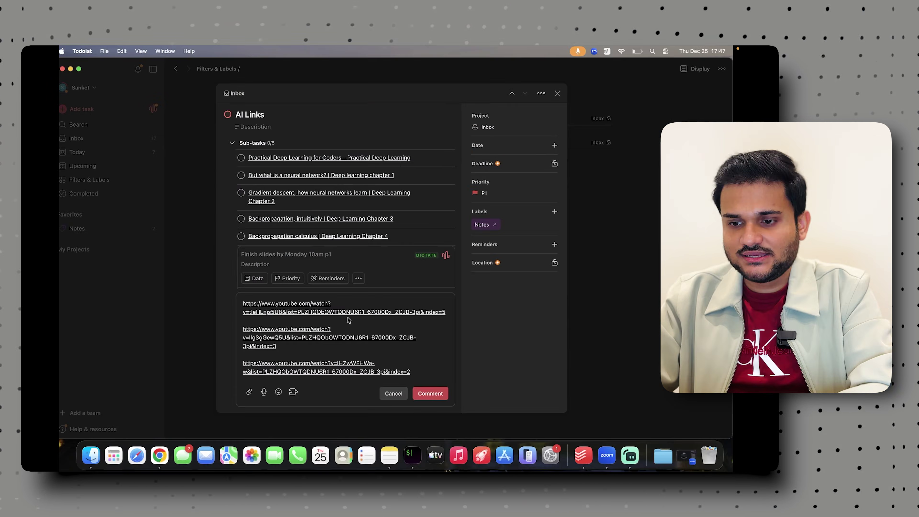
pyautogui.scroll(-3, 357, 351)
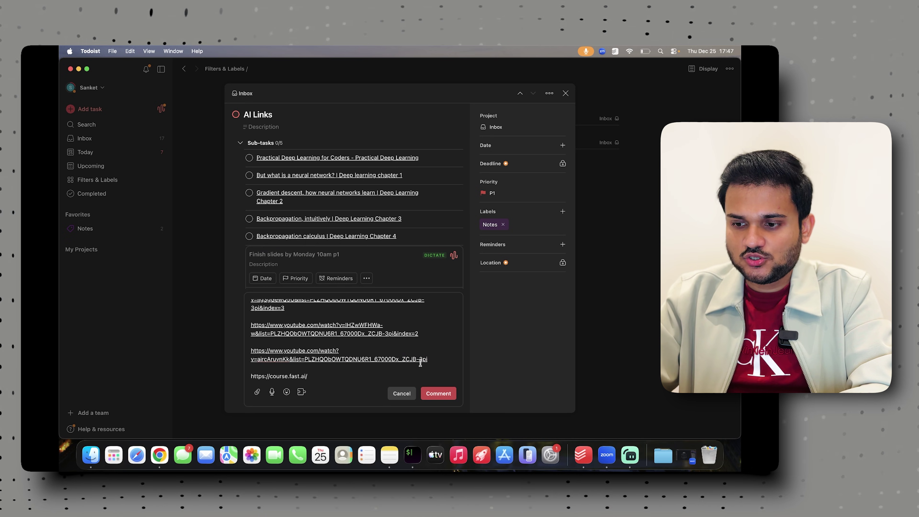
pyautogui.click(422, 354)
pyautogui.moveTo(422, 354); pyautogui.dragTo(242, 305)
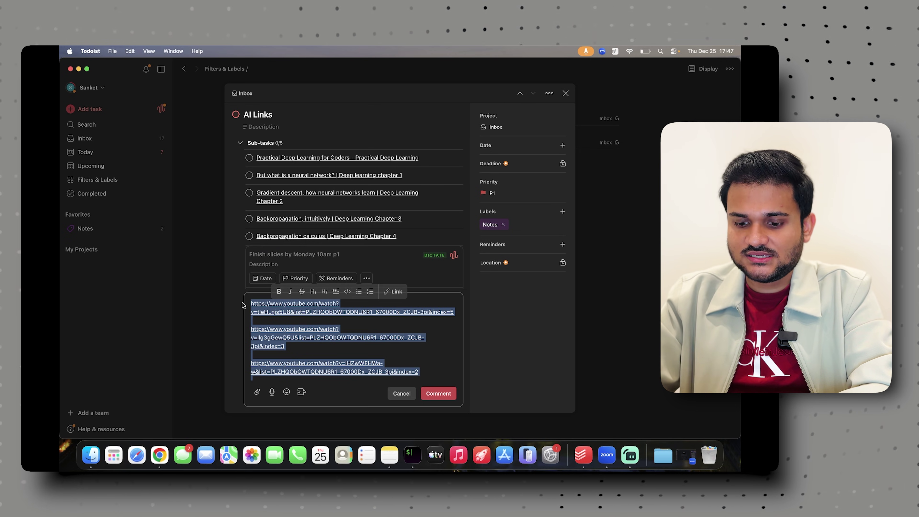
pyautogui.hotkey('ctrl', 'Right')
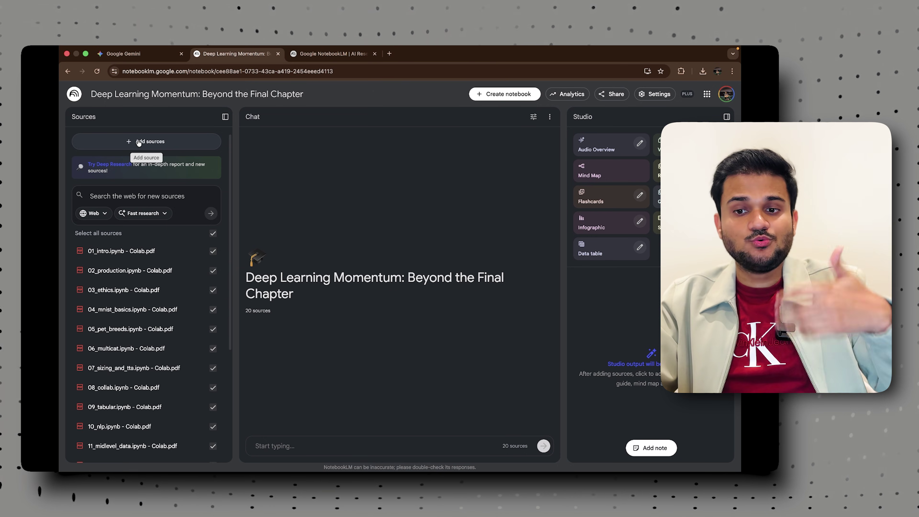
# Open the YouTube URL form for adding another source to the notebook.
pyautogui.click(148, 145)
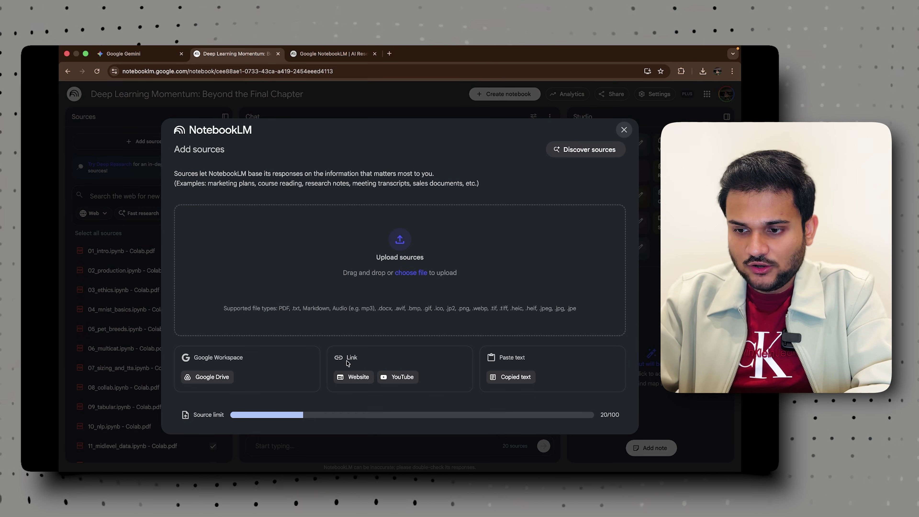
pyautogui.click(396, 377)
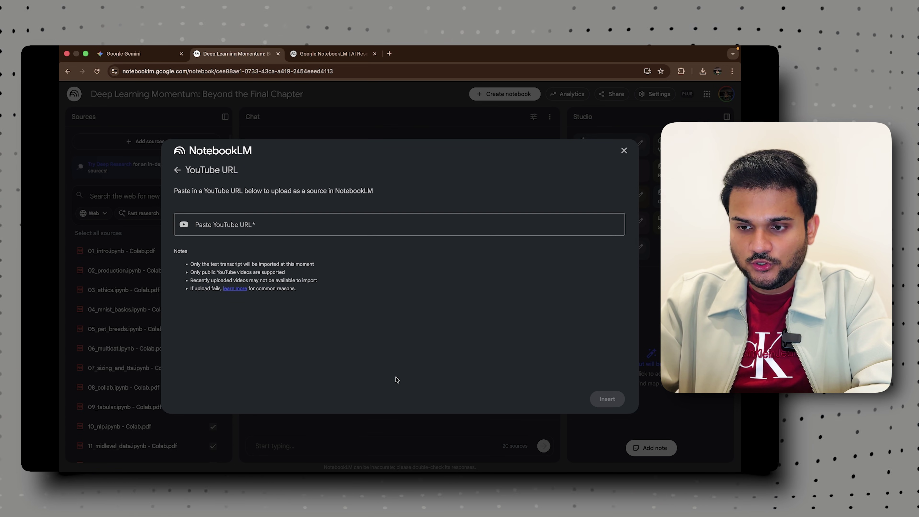
pyautogui.click(250, 225)
# Try entering all the copied YouTube links together in the YouTube URL field, then clear it.
pyautogui.press('super+v')
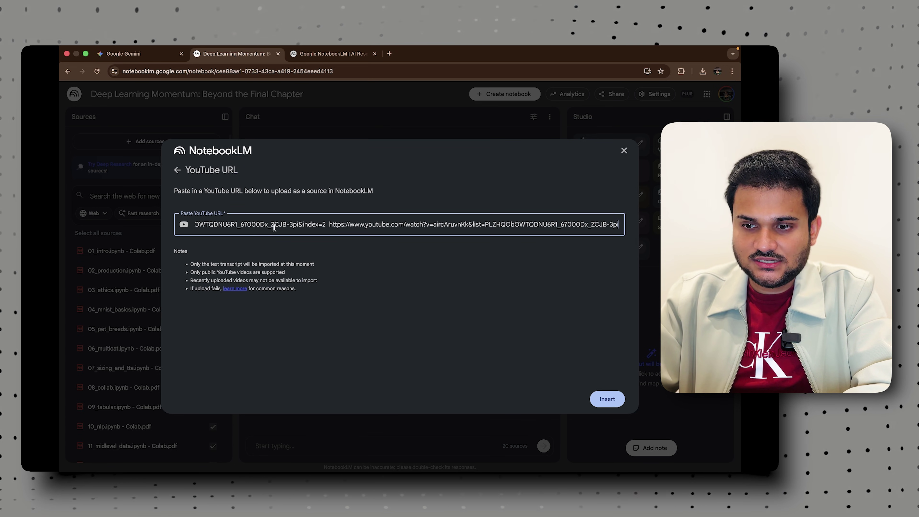
pyautogui.hscroll(-15, 277, 228)
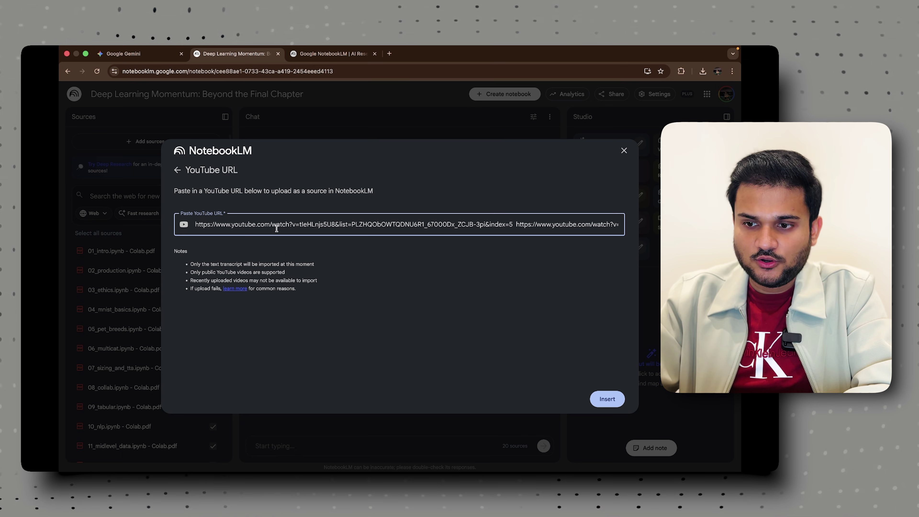
pyautogui.press('super+a')
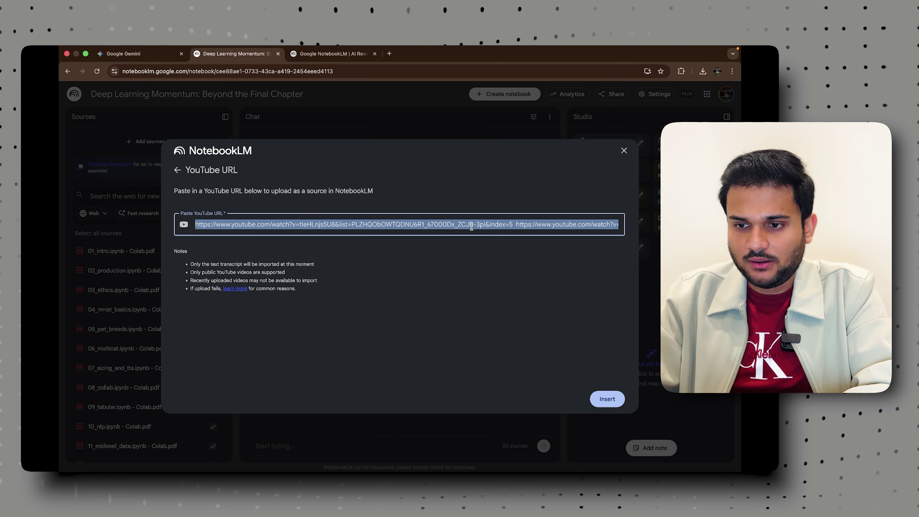
pyautogui.press('BackSpace')
# Copy only the first YouTube link, ending in index=5, from the Todoist comment and insert it as a YouTube source in the notebook.
pyautogui.press('super+Tab')
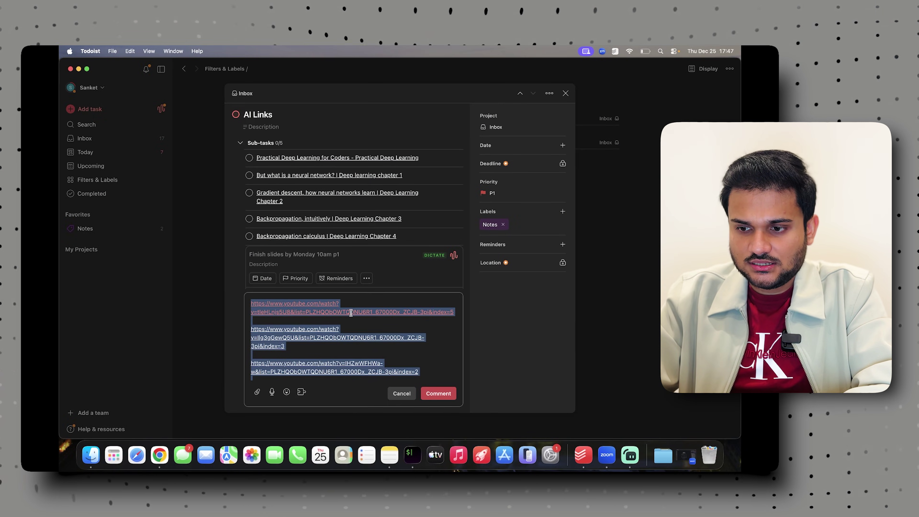
pyautogui.click(399, 325)
pyautogui.moveTo(457, 316); pyautogui.dragTo(251, 301)
pyautogui.press('super+c')
pyautogui.press('super+Tab')
pyautogui.click(322, 223)
pyautogui.press('super+v')
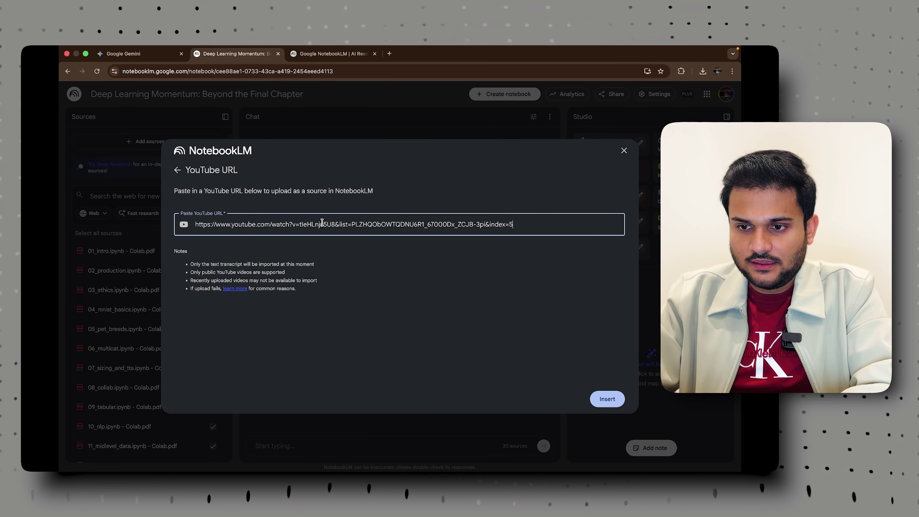
pyautogui.click(607, 398)
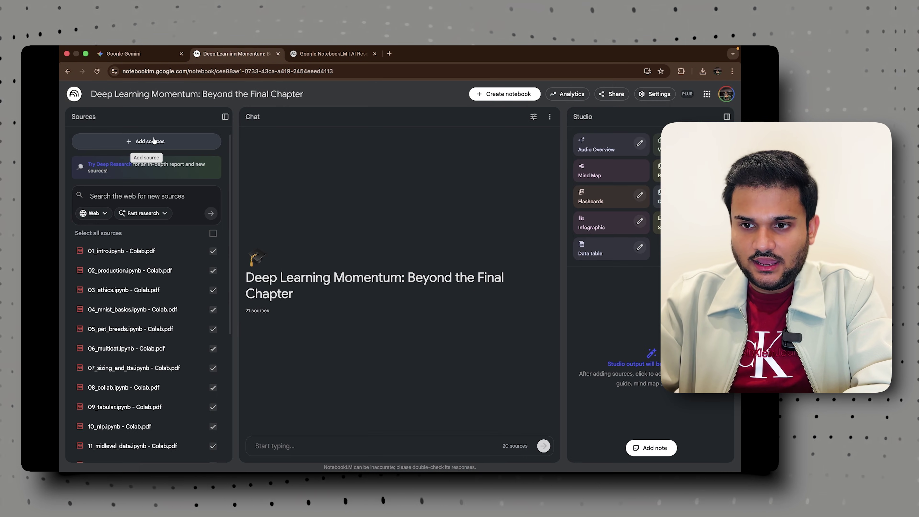
# Copy the second YouTube link, ending in index=3, from the Todoist comment and insert it as another YouTube source in the notebook.
pyautogui.click(153, 141)
pyautogui.press('super+Tab')
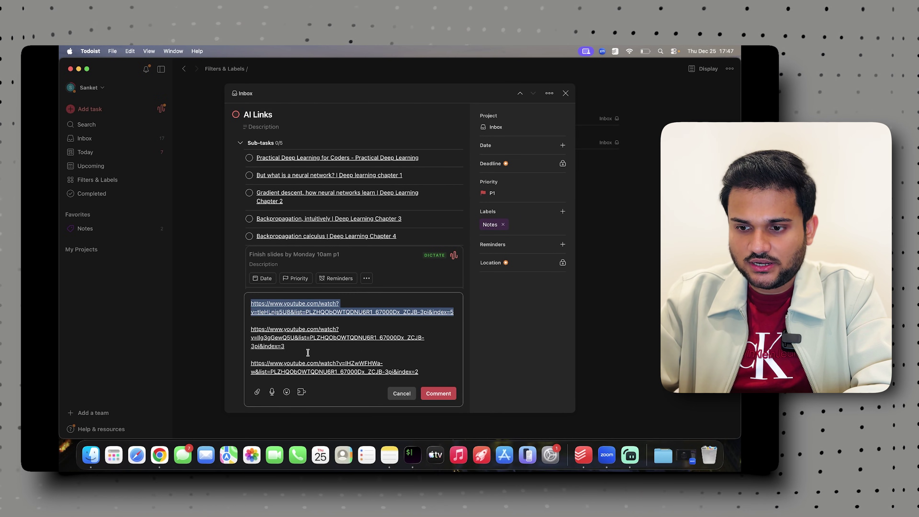
pyautogui.moveTo(308, 350); pyautogui.dragTo(224, 331)
pyautogui.press('super+c')
pyautogui.press('super+Tab')
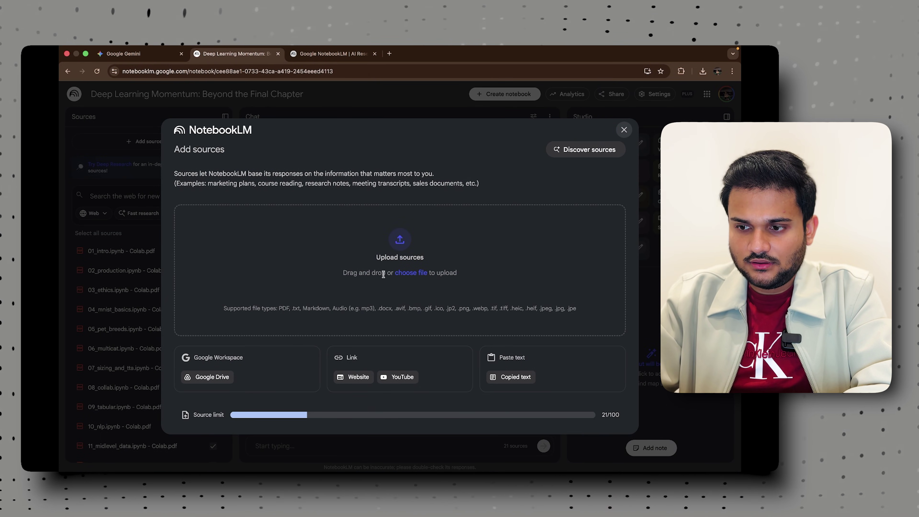
pyautogui.click(389, 379)
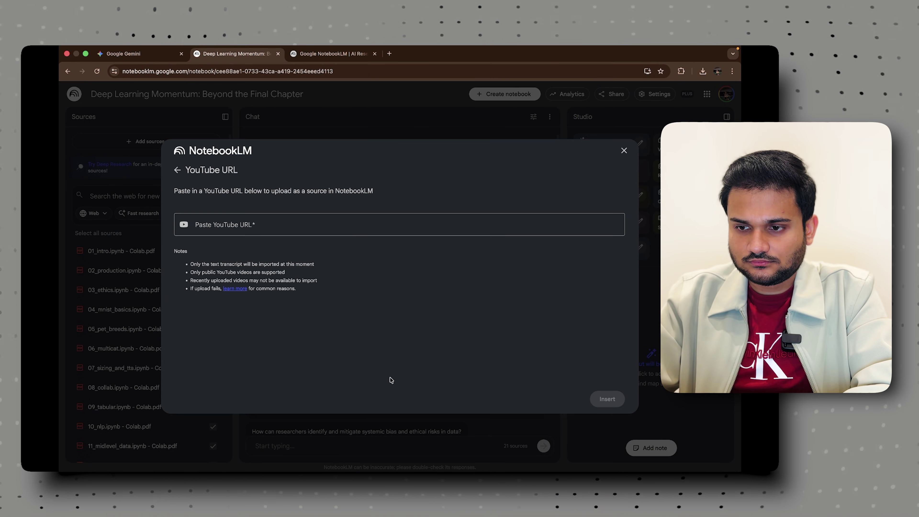
pyautogui.click(353, 225)
pyautogui.press('super+v')
pyautogui.click(606, 398)
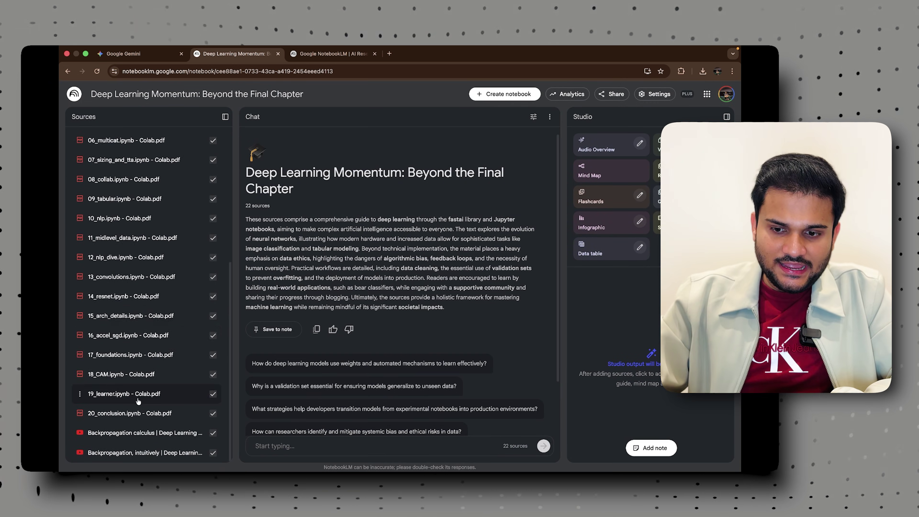
# Ask the suggested question "How do deep learning models use weights and automated mechanisms to learn effectively?" in the notebook chat.
pyautogui.scroll(6, 142, 277)
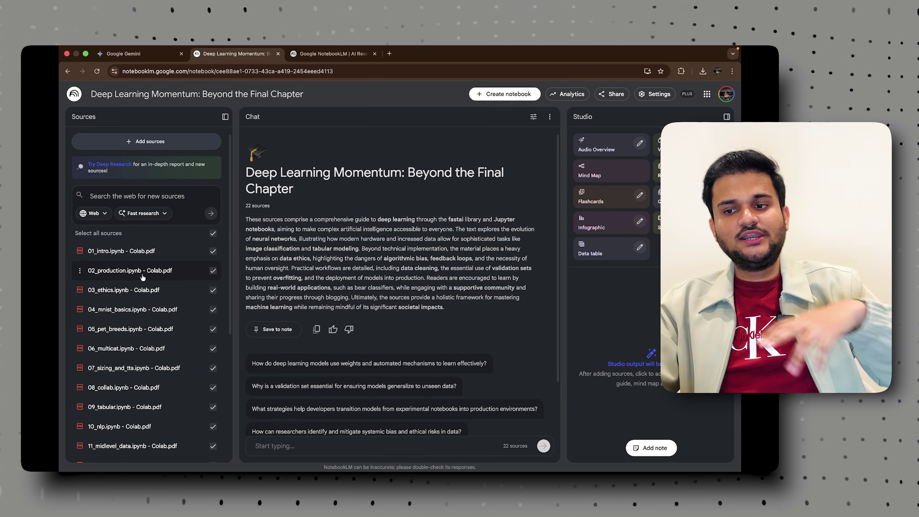
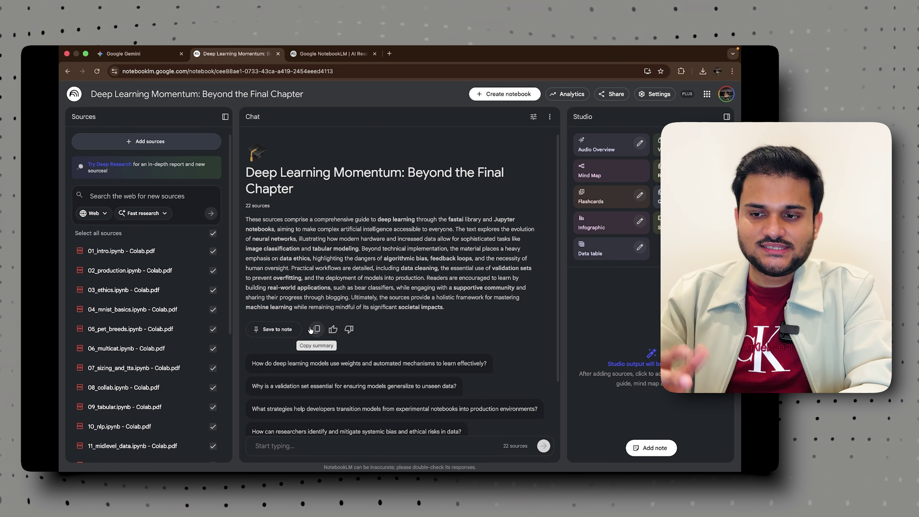
pyautogui.scroll(-2, 303, 349)
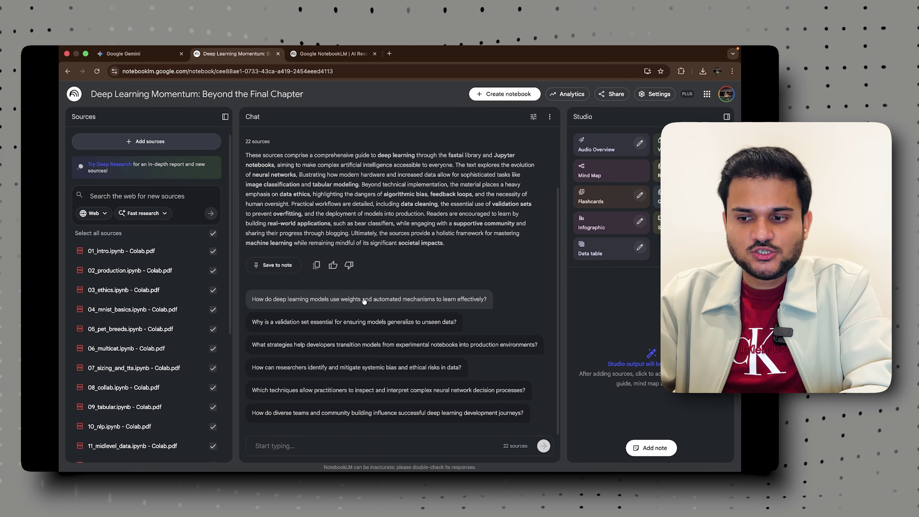
pyautogui.click(438, 303)
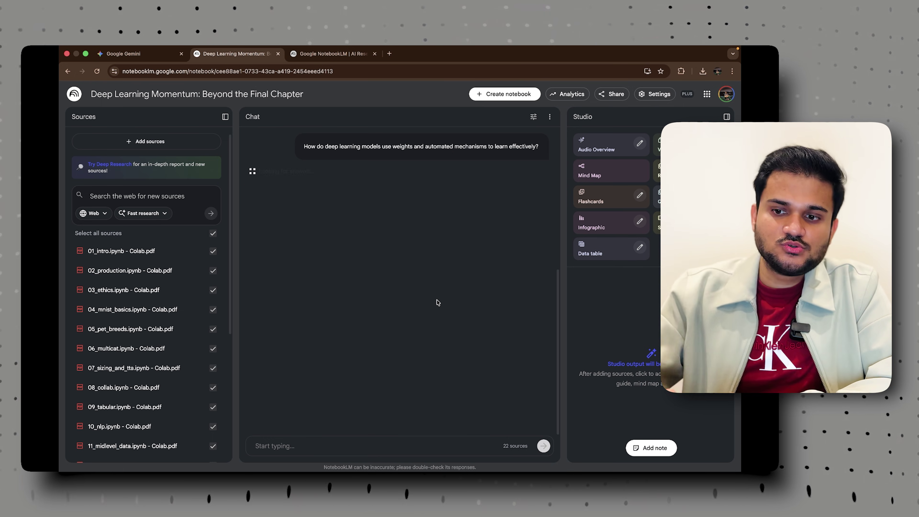
pyautogui.scroll(-5, 166, 356)
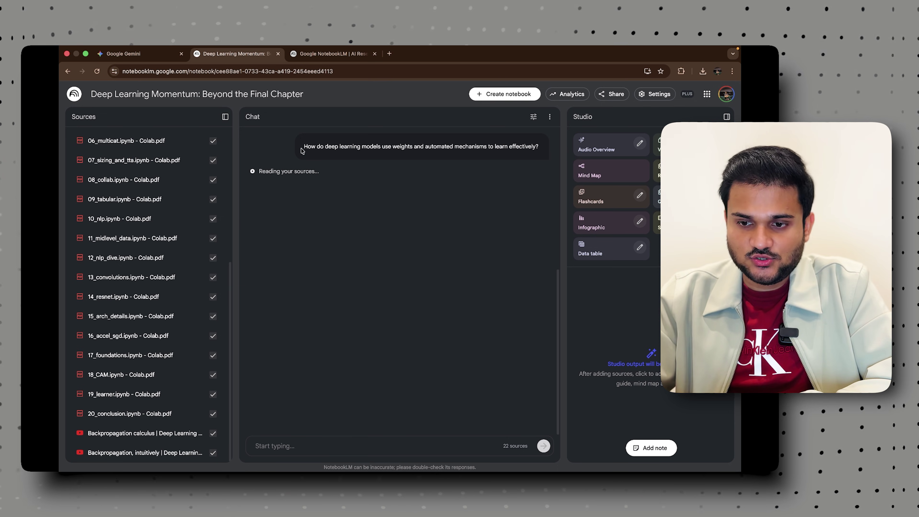
pyautogui.moveTo(258, 167); pyautogui.dragTo(319, 185)
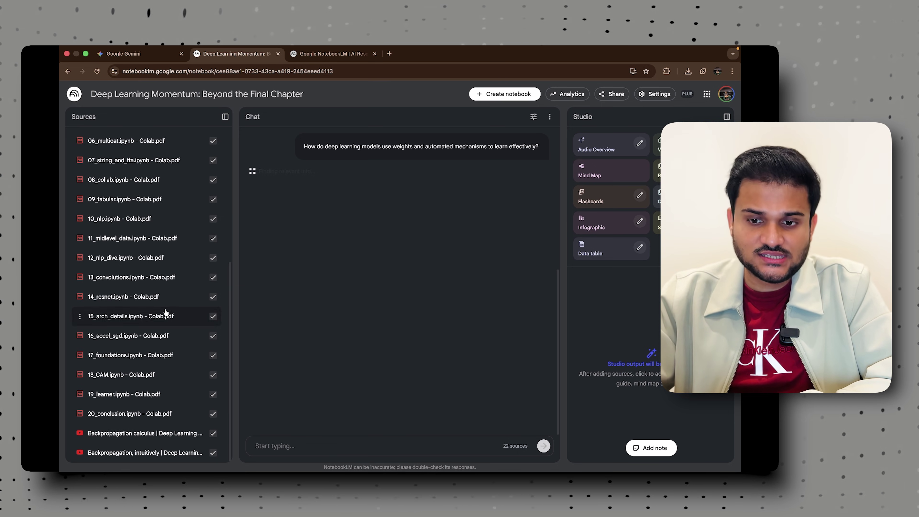
pyautogui.scroll(5, 168, 312)
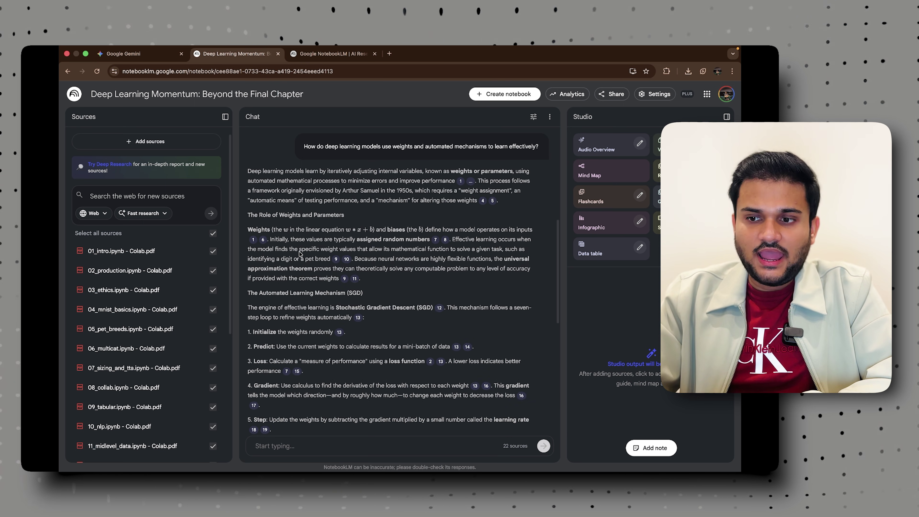
# Read the chat answer's introduction and its section on the role of weights and parameters, previewing a citation there.
pyautogui.scroll(15, 305, 243)
pyautogui.scroll(-7, 311, 226)
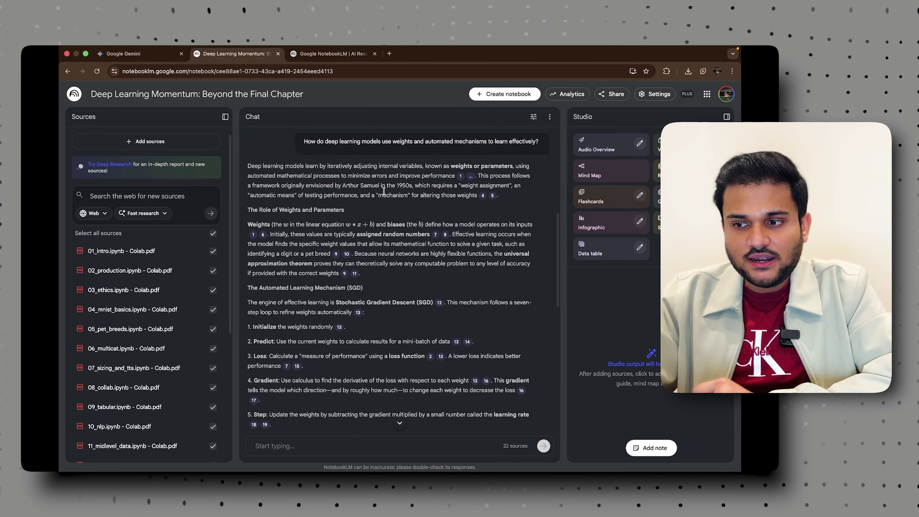
pyautogui.moveTo(247, 165); pyautogui.dragTo(368, 186)
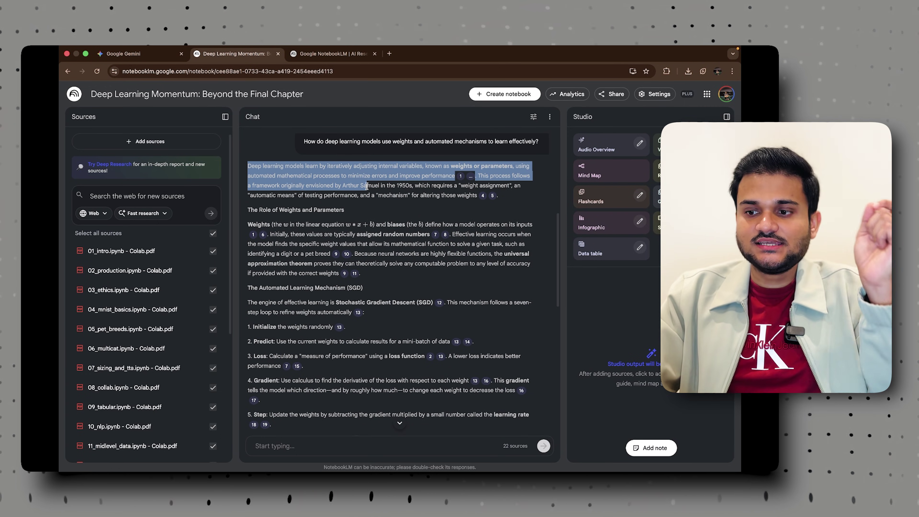
pyautogui.click(412, 202)
pyautogui.moveTo(435, 236)
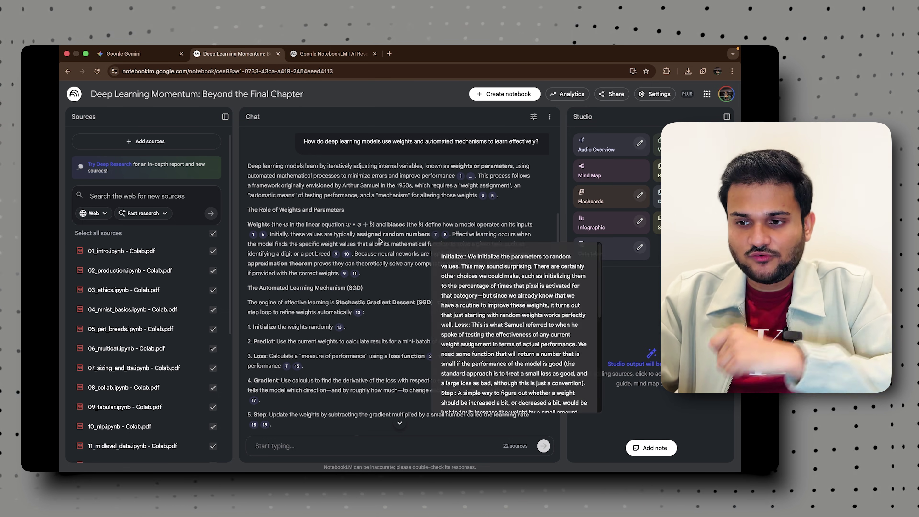
pyautogui.moveTo(275, 225); pyautogui.dragTo(527, 223)
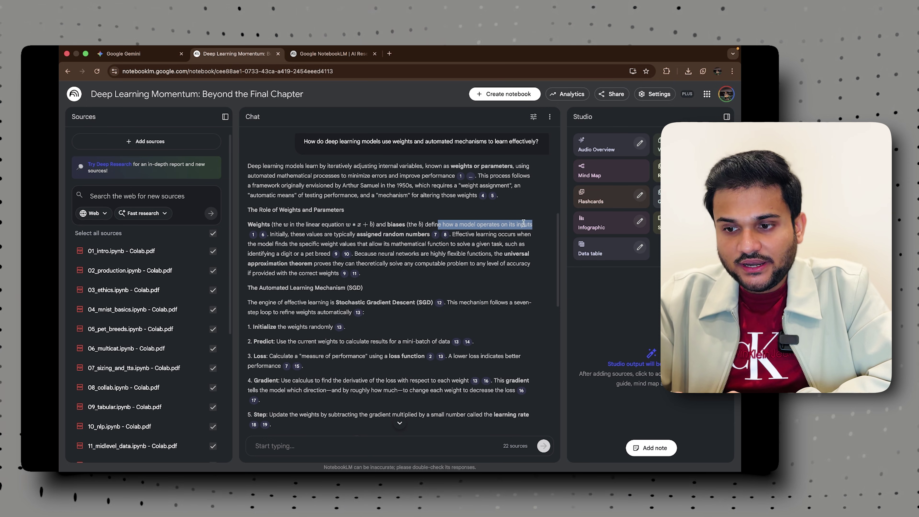
pyautogui.click(365, 235)
# Open citation 1 of the weights section in its source, 01_intro.ipynb - Colab.pdf, look through the source text and close it.
pyautogui.moveTo(253, 236)
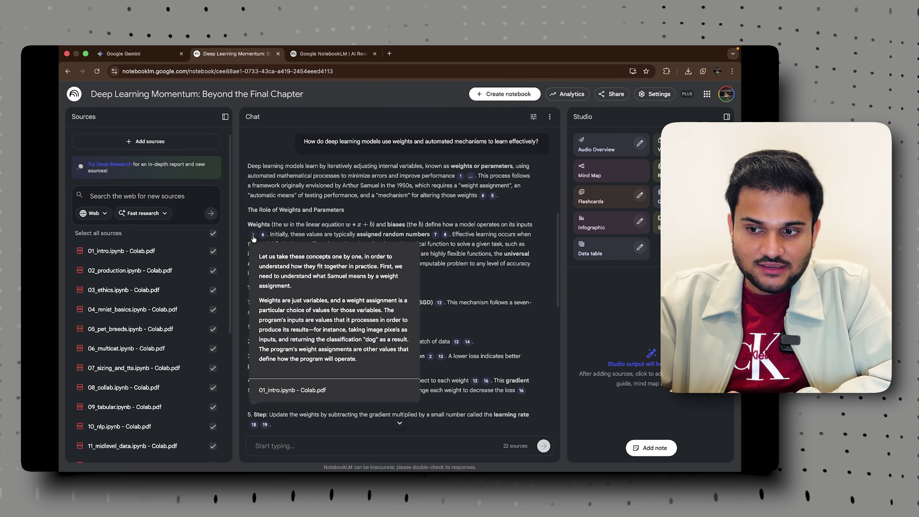
pyautogui.click(253, 236)
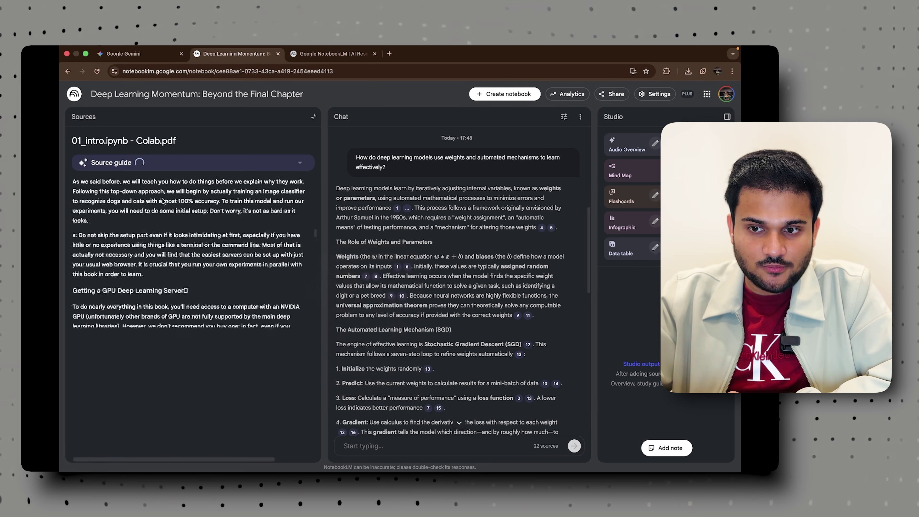
pyautogui.moveTo(81, 141); pyautogui.dragTo(195, 137)
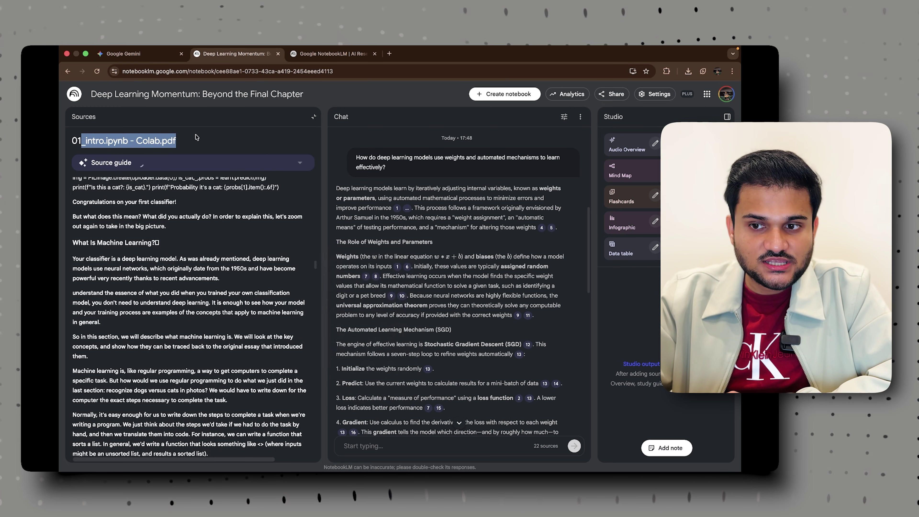
pyautogui.scroll(-2, 190, 234)
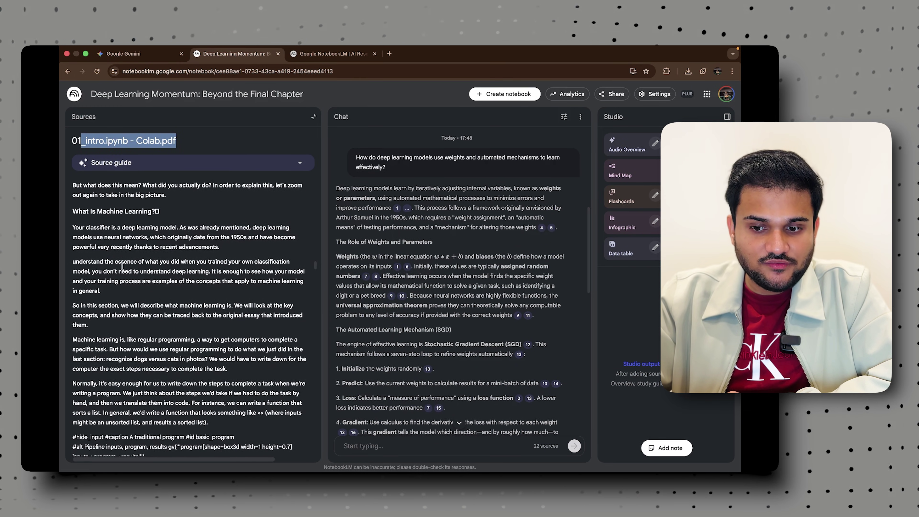
pyautogui.scroll(10, 165, 300)
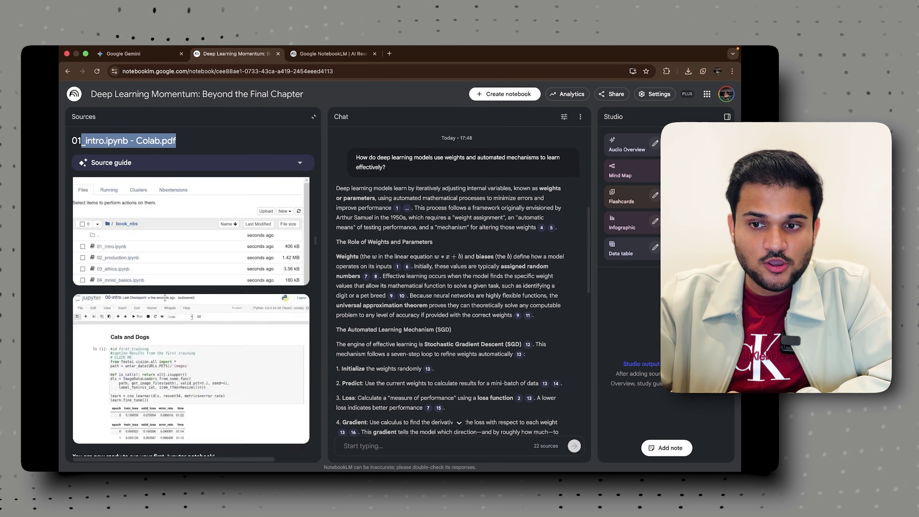
pyautogui.click(314, 117)
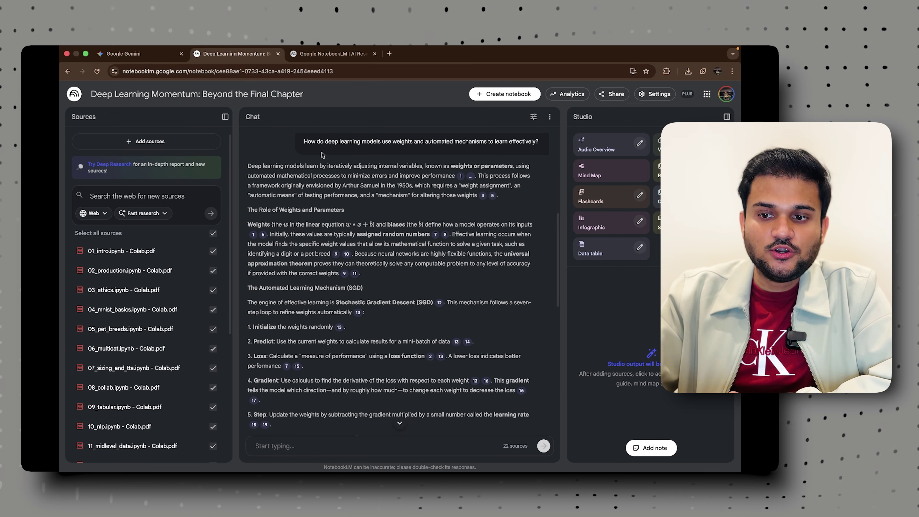
# Ask the notebook chat "How can we use CNN with fastai ?".
pyautogui.scroll(-12, 290, 266)
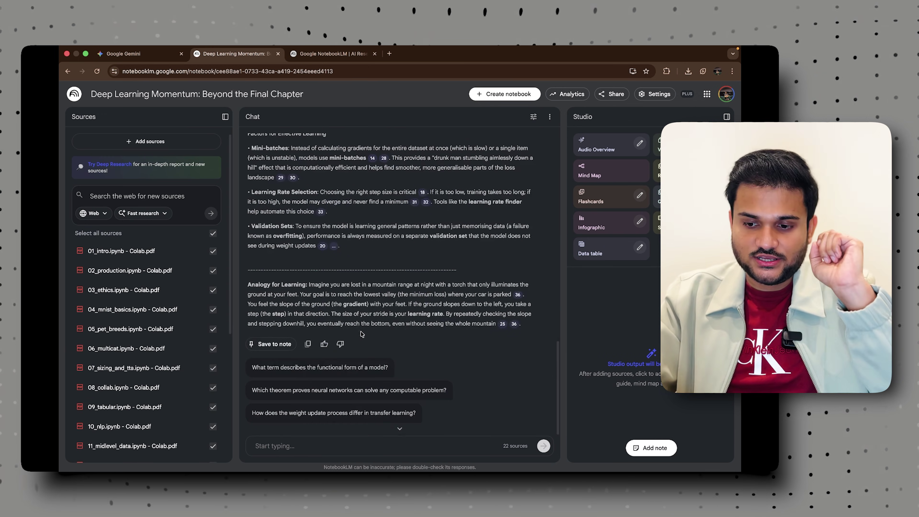
pyautogui.click(322, 445)
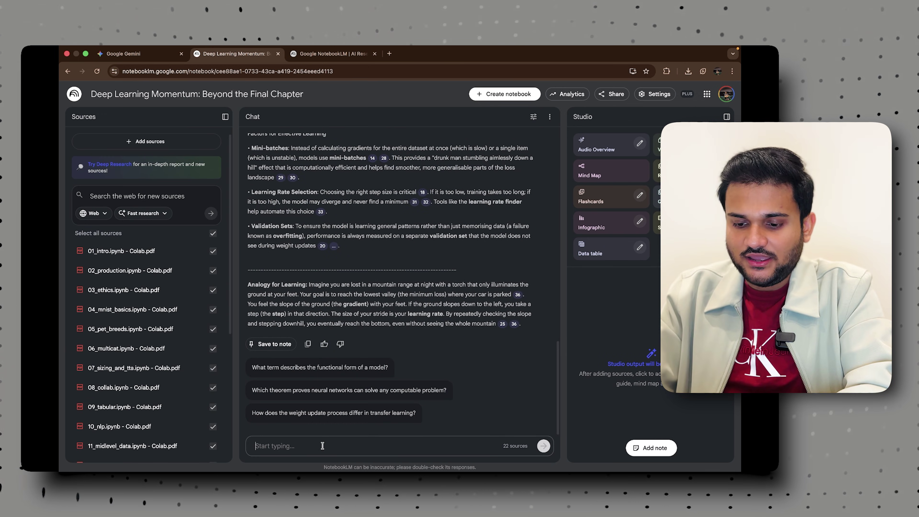
pyautogui.write('How c')
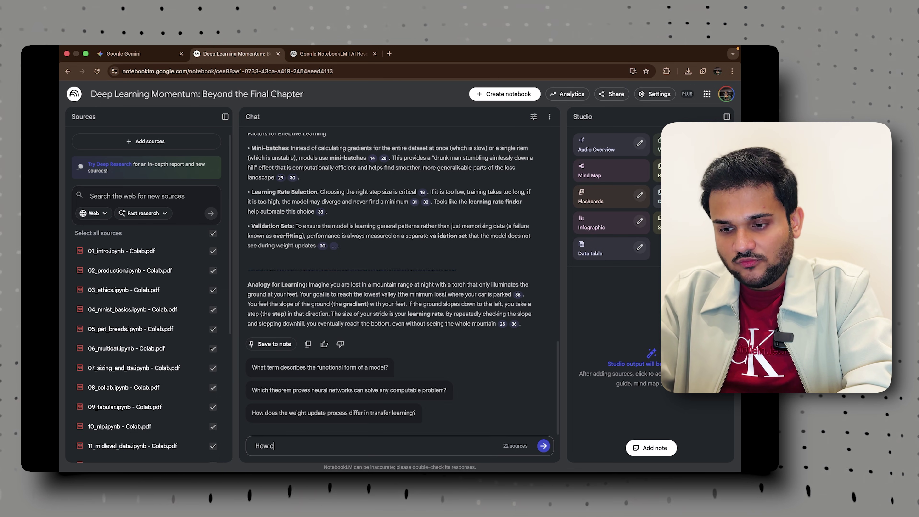
pyautogui.write('an we use CNN with fastai ?')
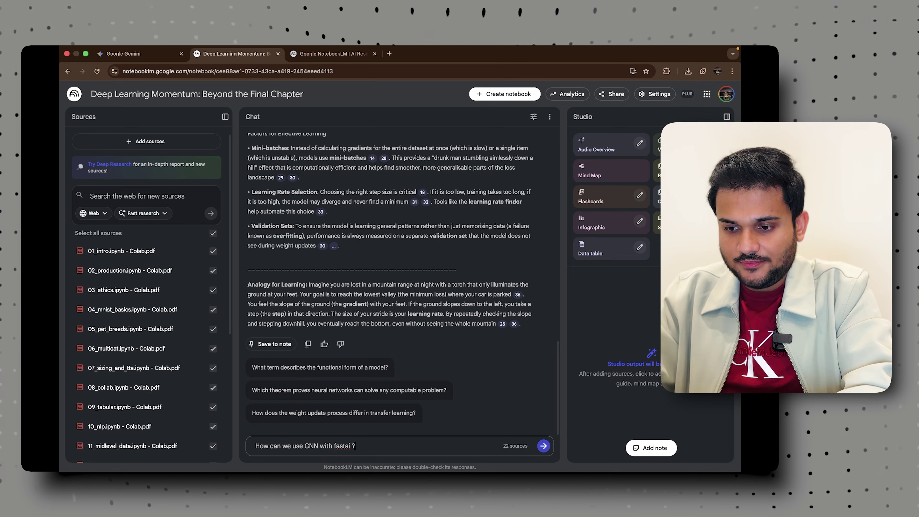
pyautogui.press('Return')
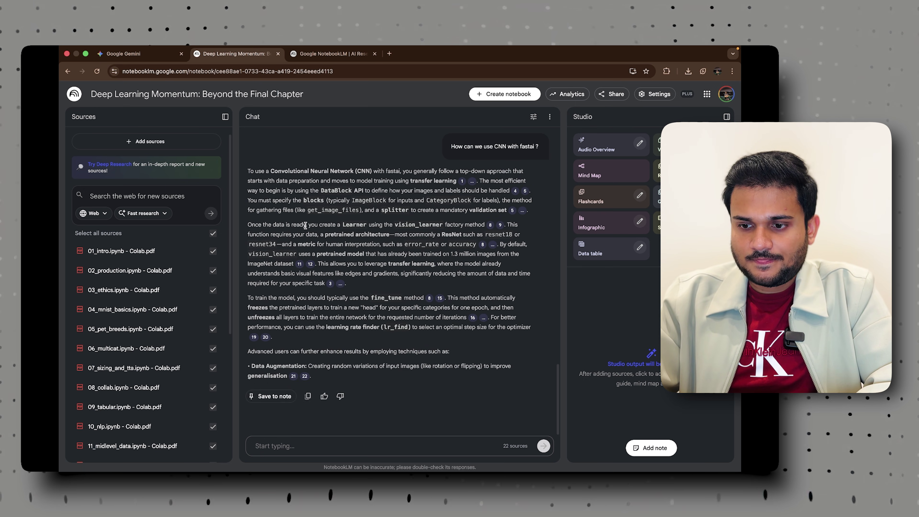
# Read the answer on using a CNN with fastai, from the DataBlock API and get_image_files through training to the advanced techniques.
pyautogui.scroll(-10, 304, 225)
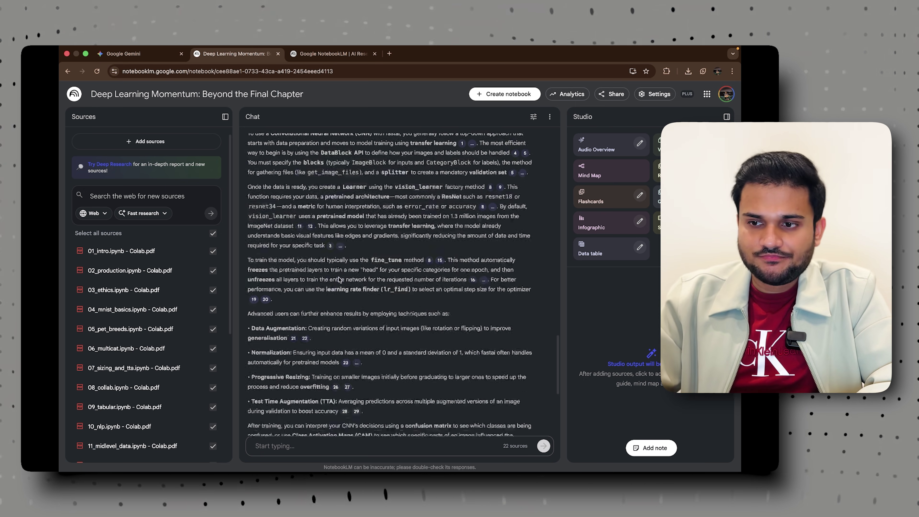
pyautogui.scroll(-7, 337, 271)
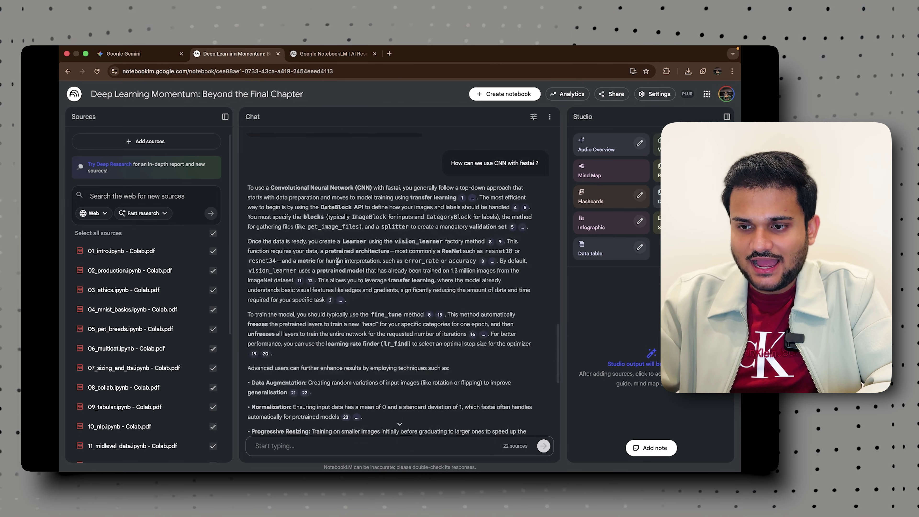
pyautogui.moveTo(263, 185); pyautogui.dragTo(526, 198)
pyautogui.click(400, 213)
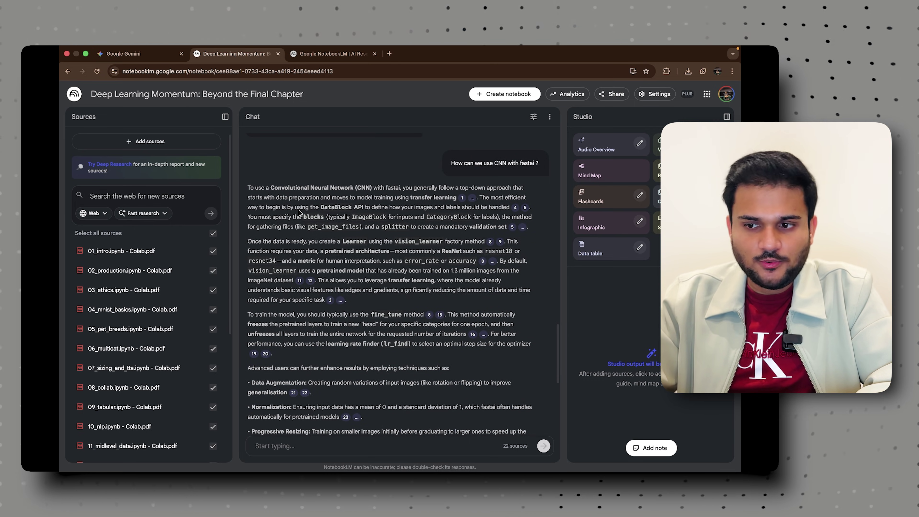
pyautogui.moveTo(257, 196); pyautogui.dragTo(322, 201)
pyautogui.click(345, 200)
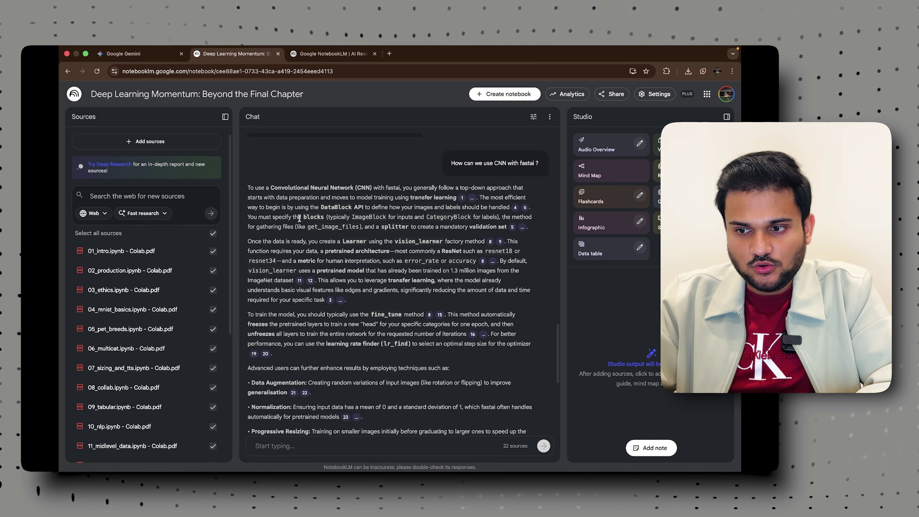
pyautogui.moveTo(308, 226); pyautogui.dragTo(367, 226)
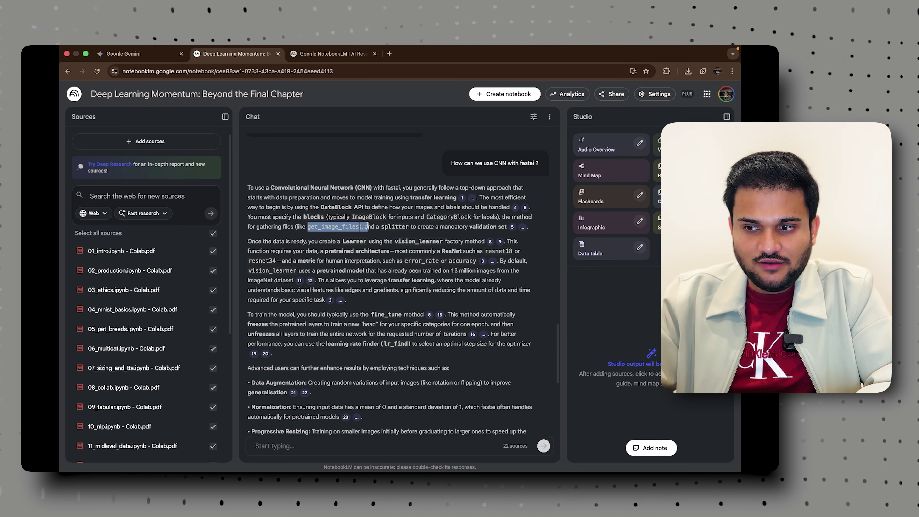
pyautogui.scroll(-1, 401, 296)
pyautogui.moveTo(414, 244); pyautogui.dragTo(450, 342)
pyautogui.scroll(-5, 450, 342)
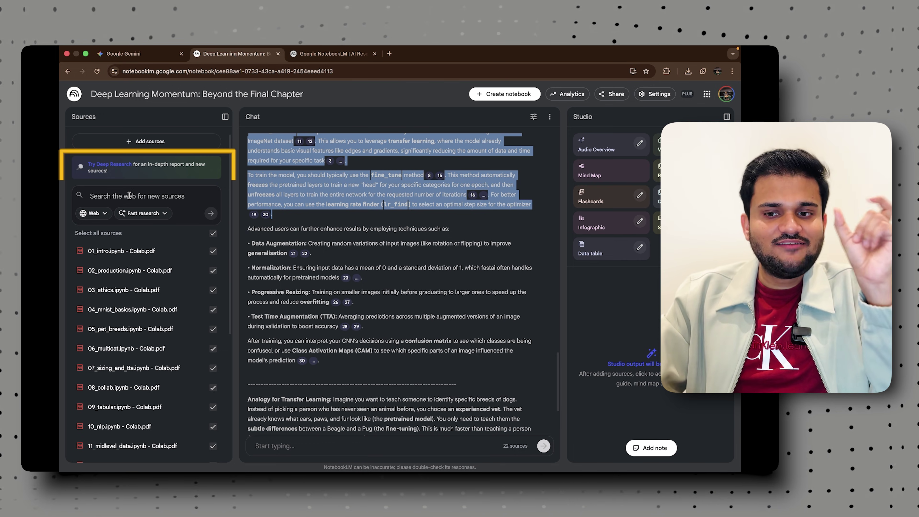
# Switch the new-source search from Fast research to Deep Research and check the available source origins, keeping Web.
pyautogui.click(159, 213)
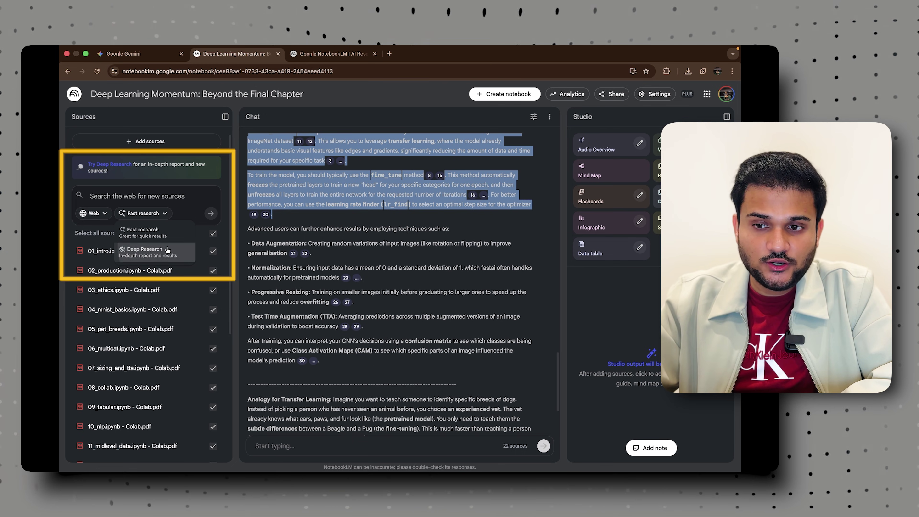
pyautogui.click(152, 252)
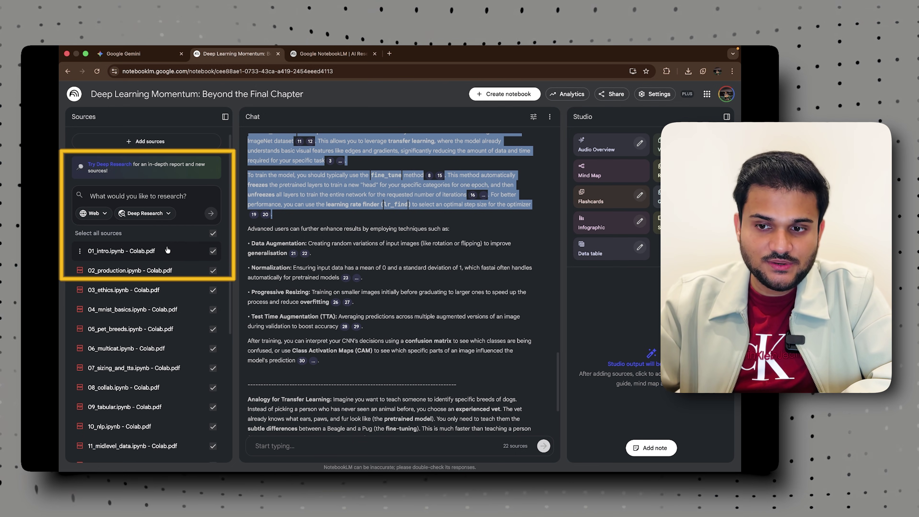
pyautogui.click(159, 195)
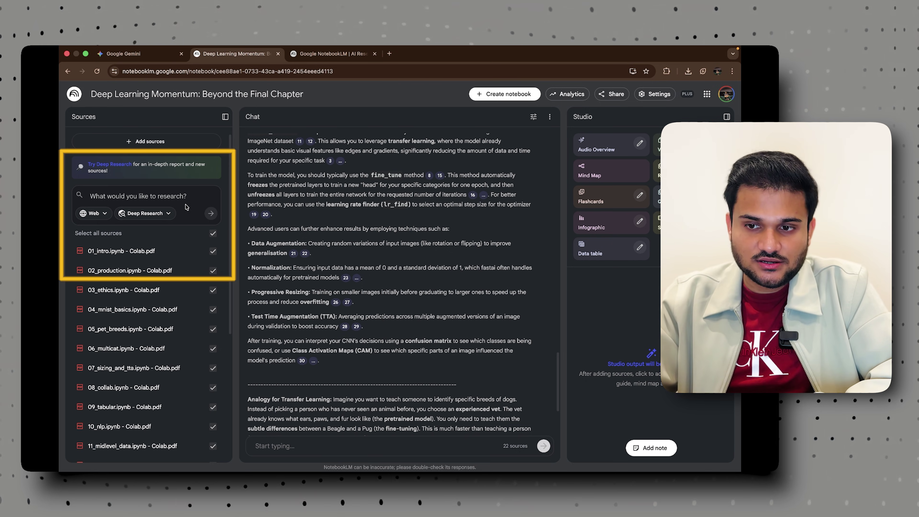
pyautogui.click(94, 213)
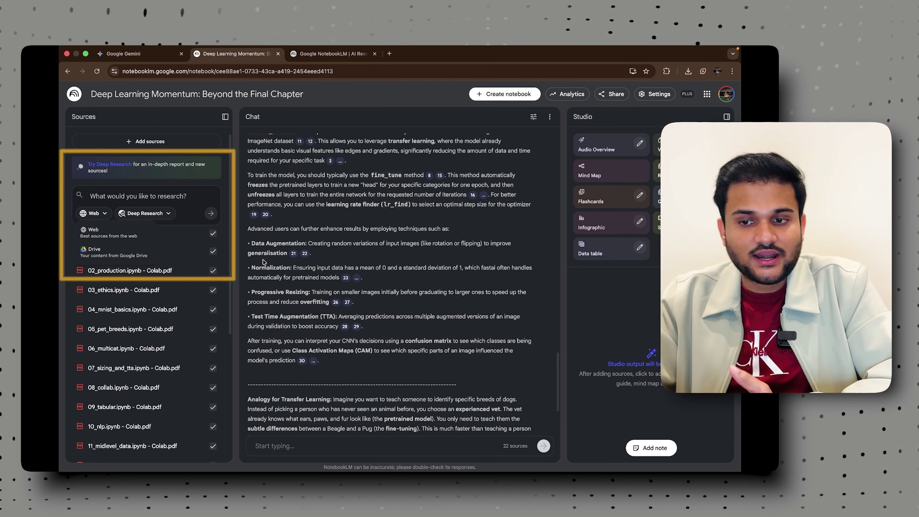
pyautogui.click(166, 186)
pyautogui.scroll(-5, 172, 358)
pyautogui.scroll(5, 173, 358)
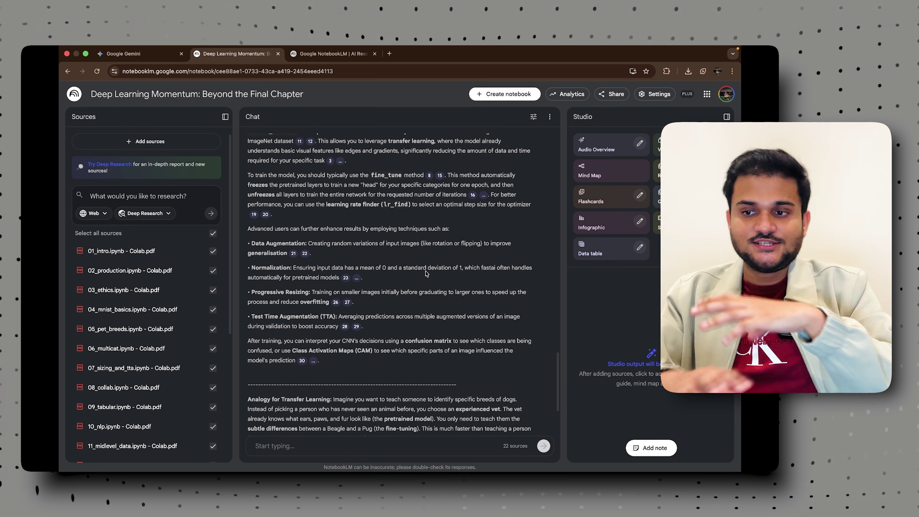
pyautogui.scroll(4, 425, 274)
pyautogui.scroll(-3, 425, 271)
pyautogui.scroll(-3, 425, 270)
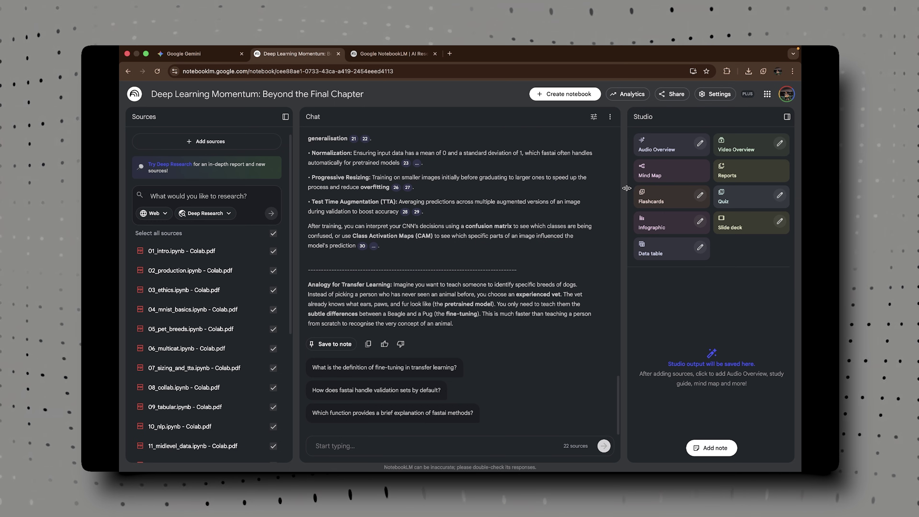
# Widen the Studio area, generate a mind map from the notebook's sources and open it.
pyautogui.moveTo(627, 191); pyautogui.dragTo(499, 170)
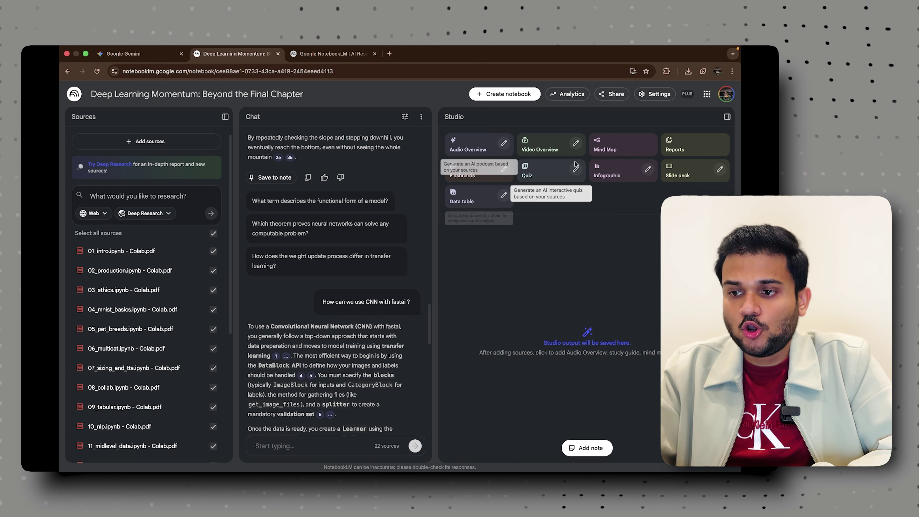
pyautogui.click(618, 147)
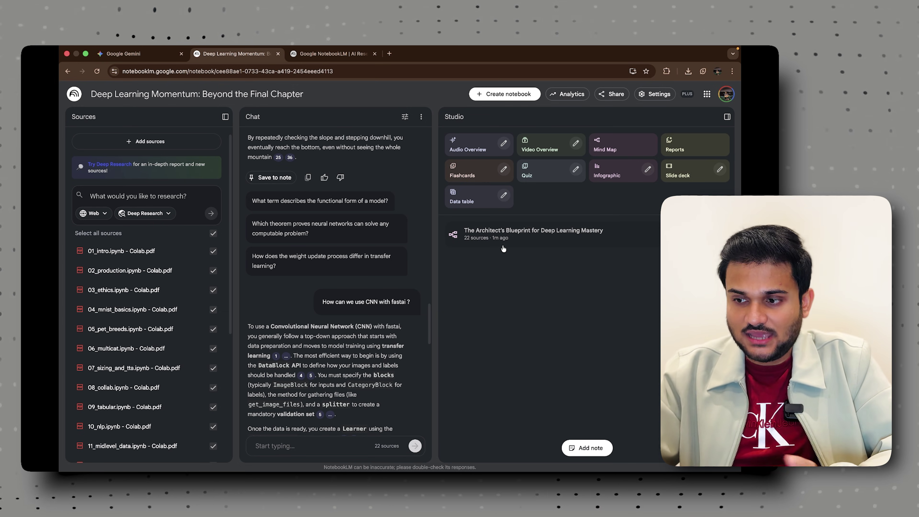
pyautogui.click(513, 231)
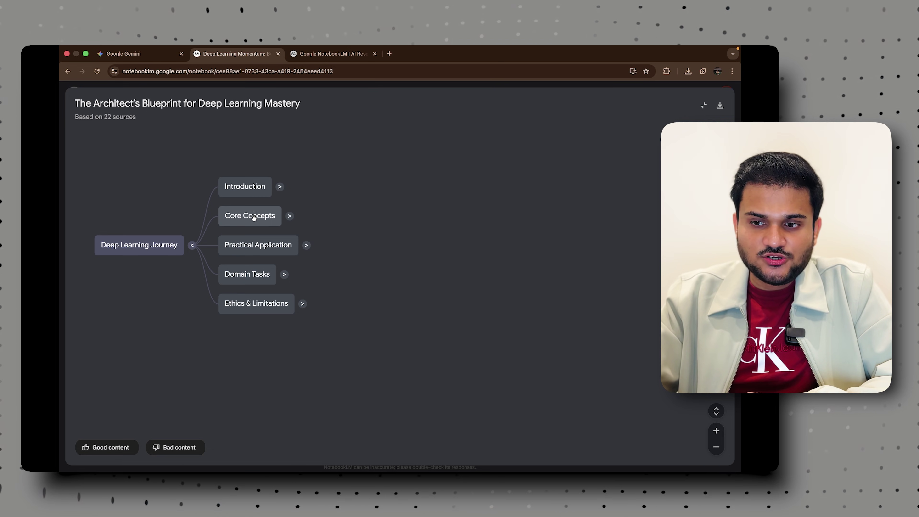
# Have the chat discuss what the sources say about the mind map's Practical Application topic.
pyautogui.click(271, 250)
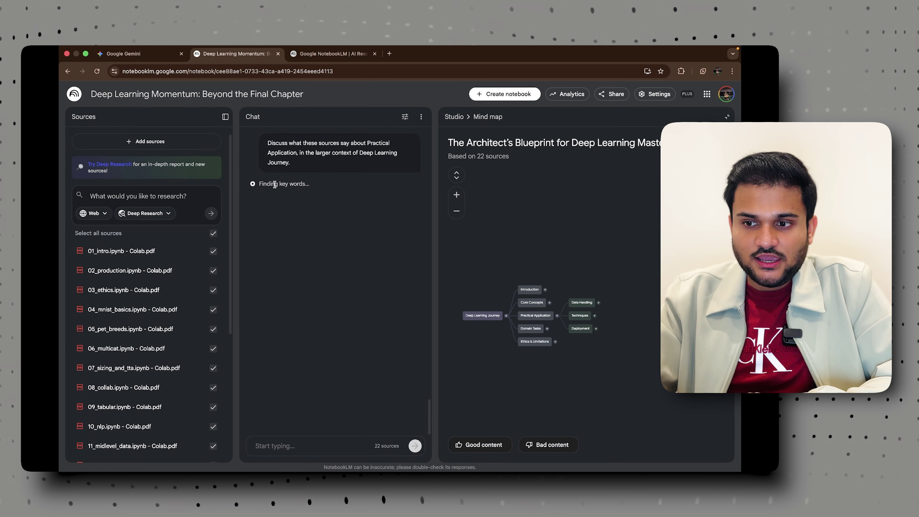
pyautogui.moveTo(267, 161); pyautogui.dragTo(308, 192)
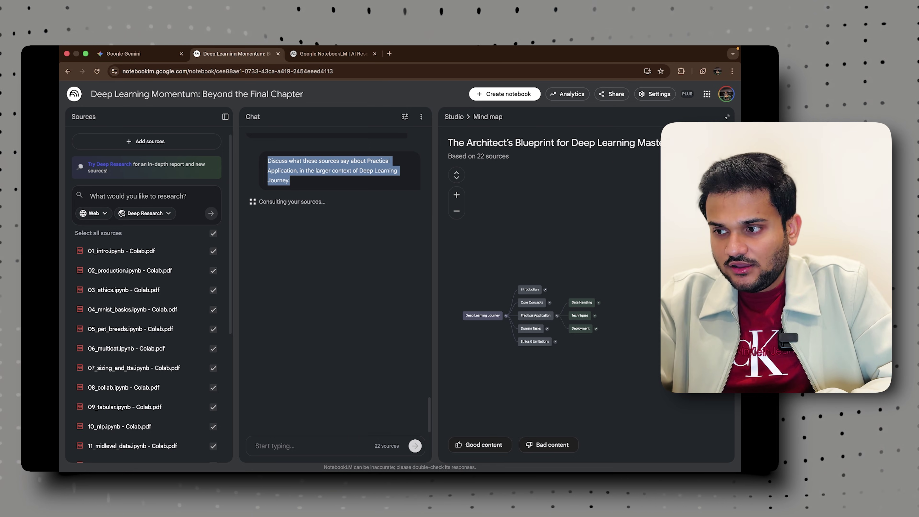
# Enlarge the mind map to the full view and expand the Deployment branch under Practical Application.
pyautogui.click(727, 116)
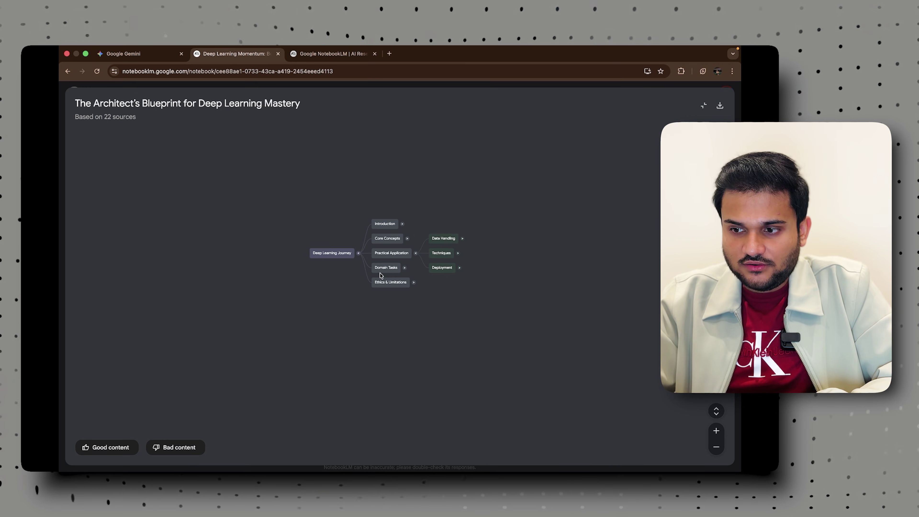
pyautogui.scroll(5, 381, 275)
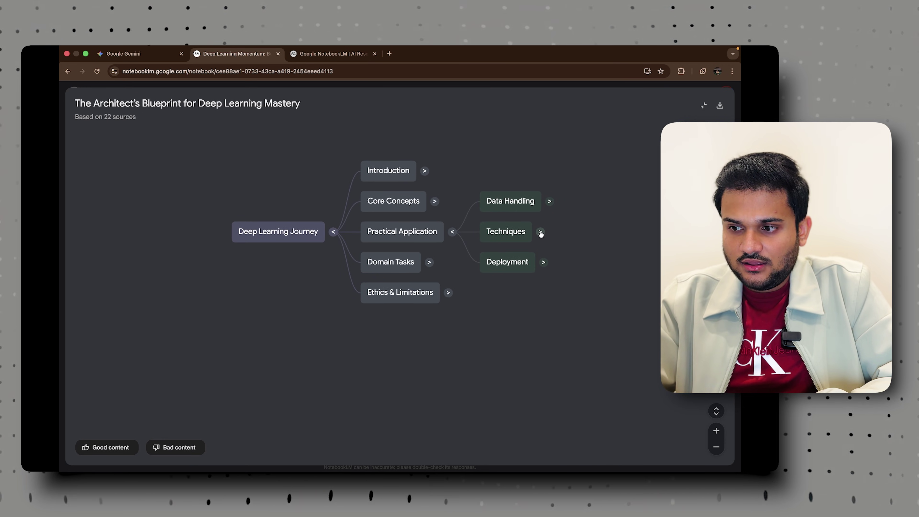
pyautogui.click(544, 263)
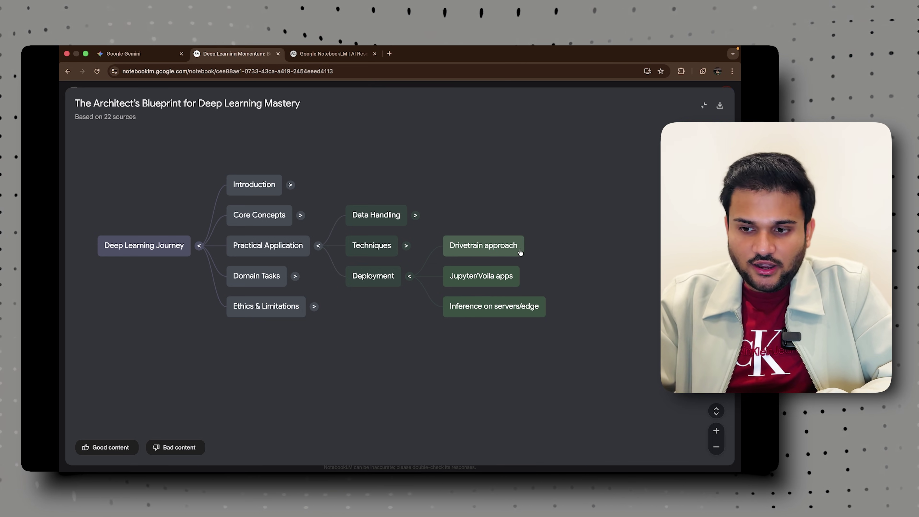
# Expand the mind map's Domain Tasks branch and have the chat discuss what the sources say about Natural Language Processing (NLP).
pyautogui.click(295, 276)
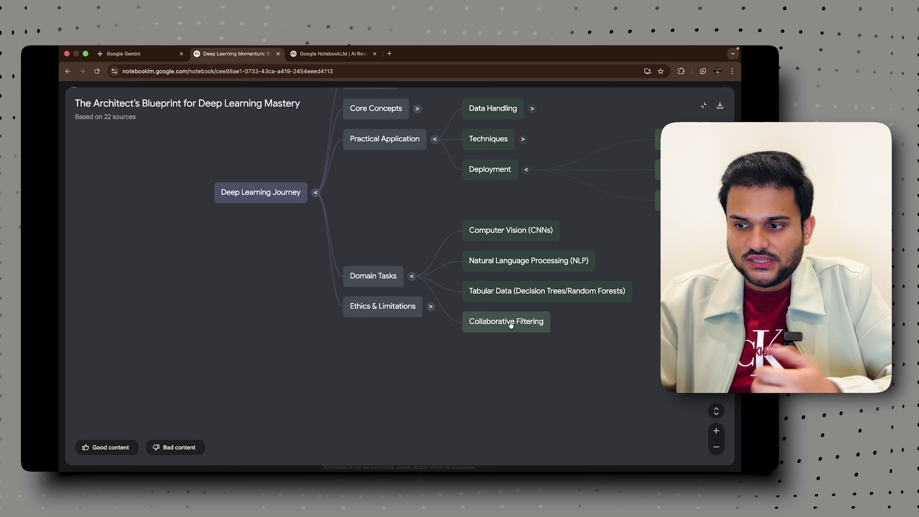
pyautogui.click(528, 268)
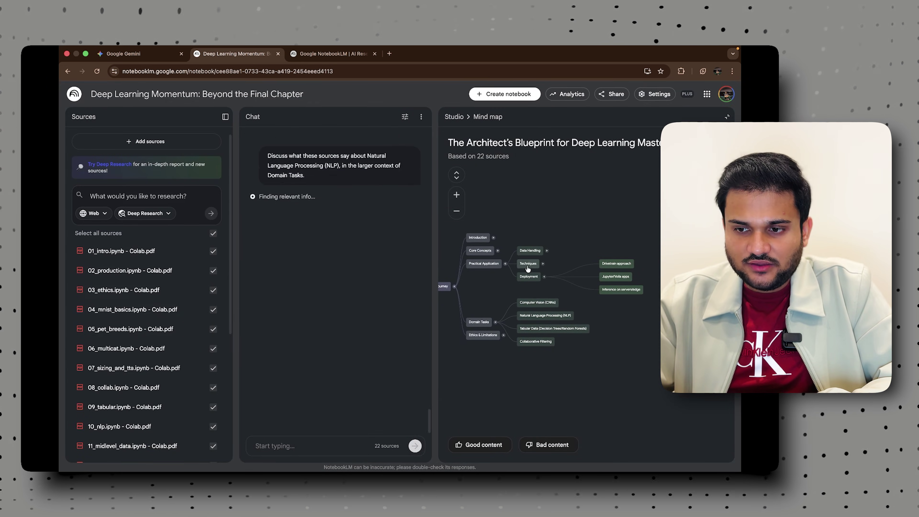
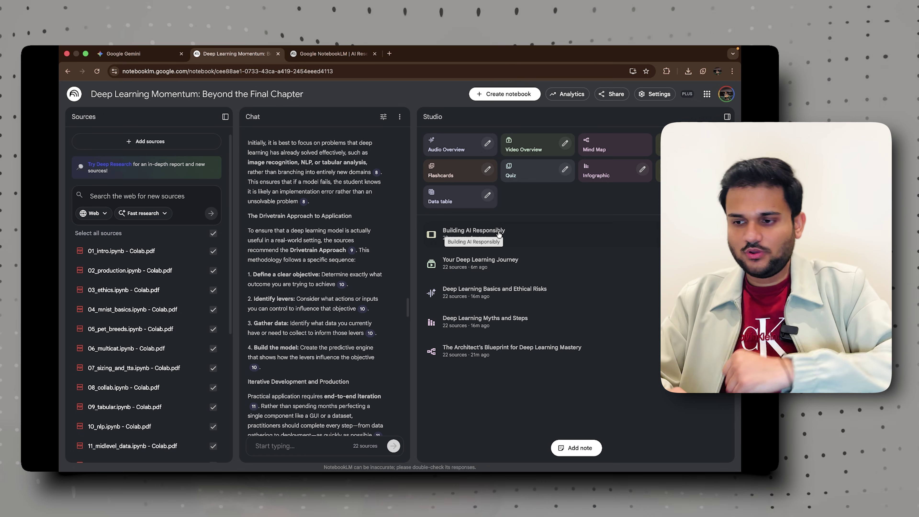
# Play the "Deep Learning Basics and Ethical Risks" audio overview, sample its opening and the part around 03:40, and pause it.
pyautogui.click(523, 291)
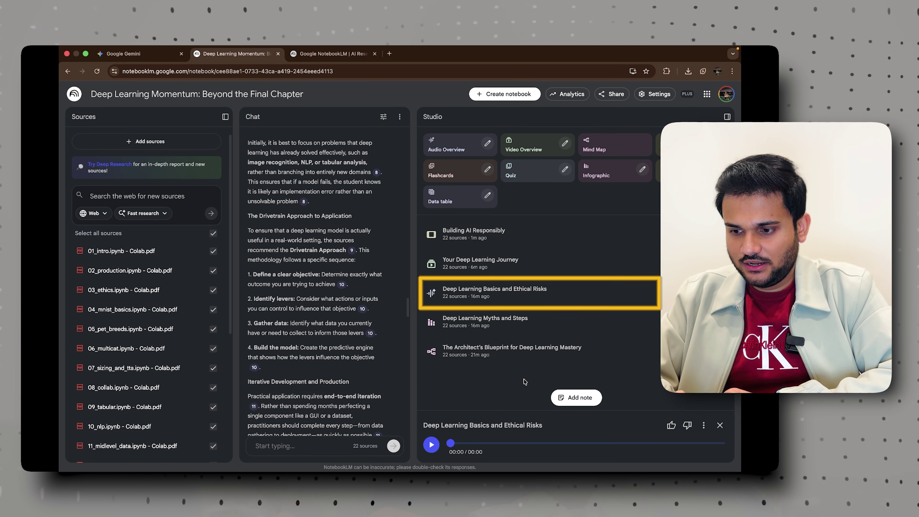
pyautogui.click(431, 445)
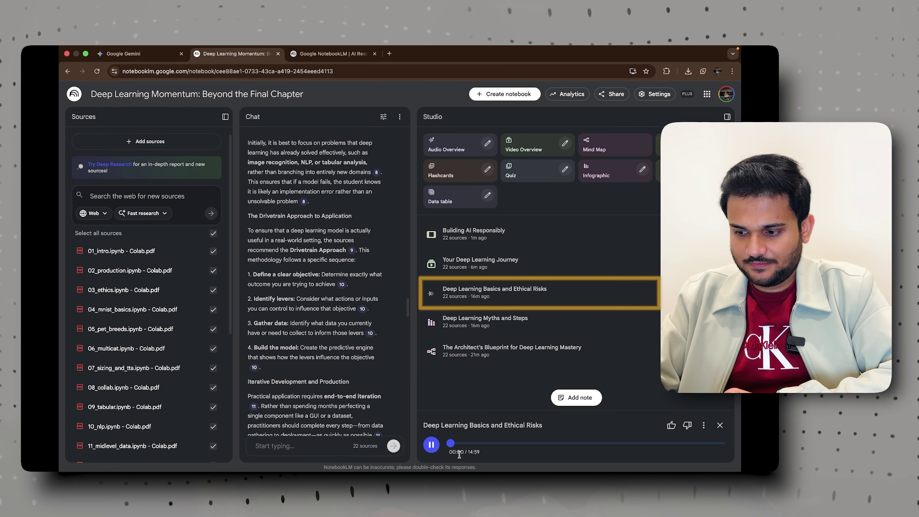
pyautogui.press('XF86AudioRaiseVolume')
pyautogui.click(458, 443)
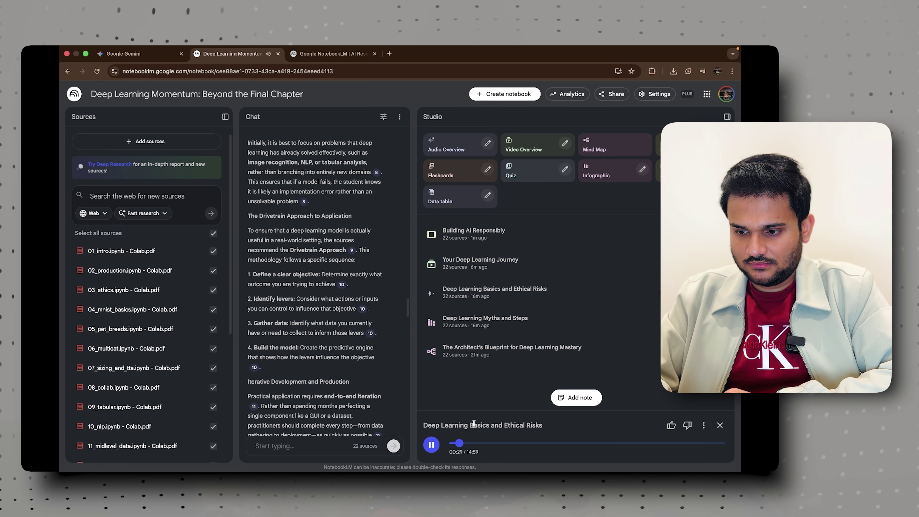
pyautogui.press('XF86AudioRaiseVolume')
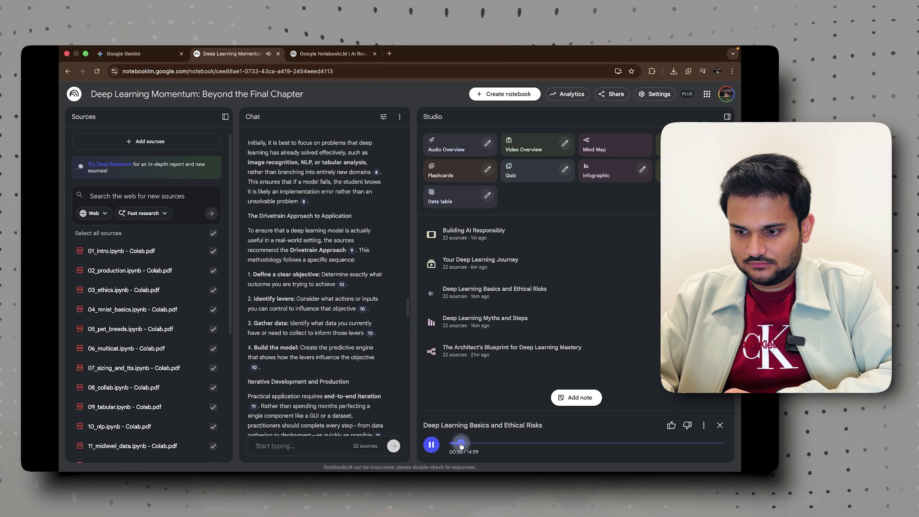
pyautogui.moveTo(460, 444); pyautogui.dragTo(447, 447)
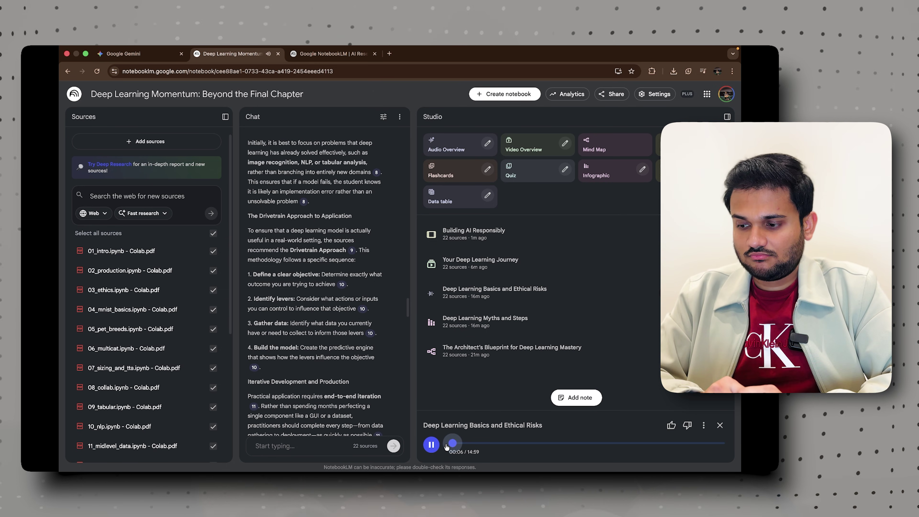
pyautogui.click(516, 443)
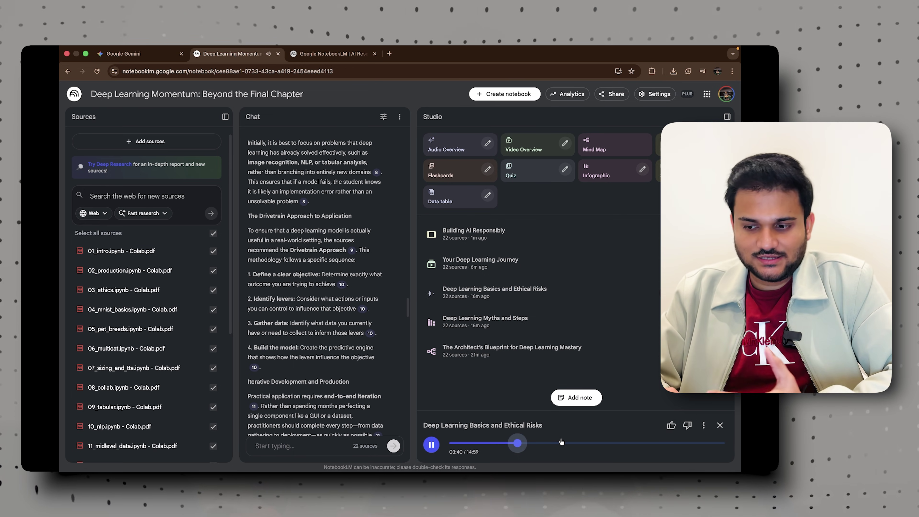
pyautogui.click(431, 446)
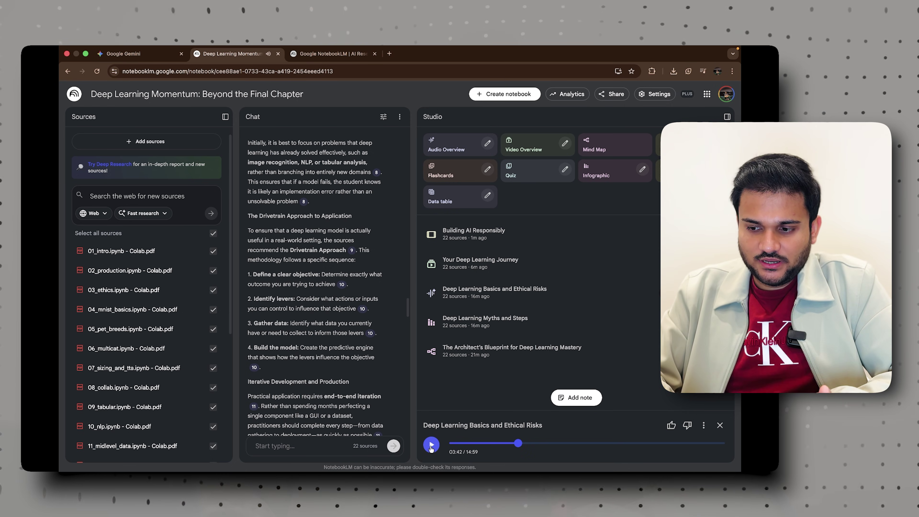
# Play the "Your Deep Learning Journey" video overview in full screen and choose a playback speed.
pyautogui.click(538, 267)
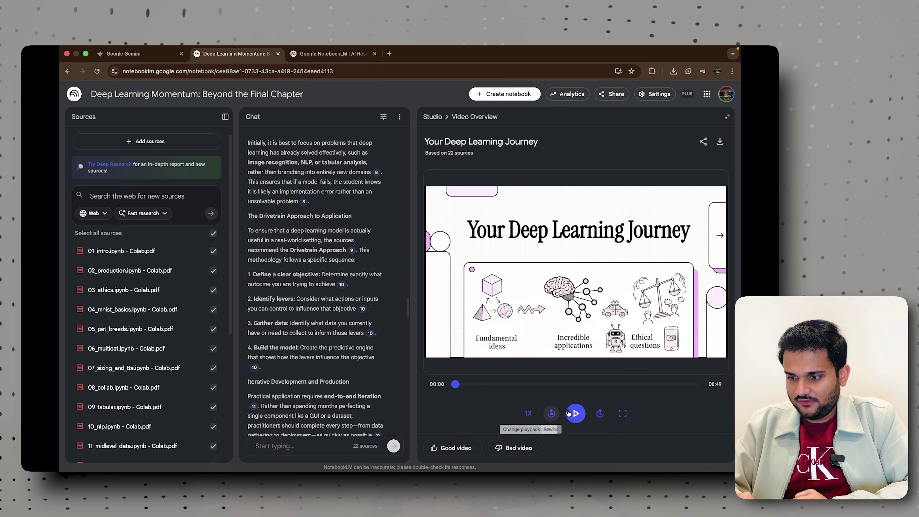
pyautogui.click(620, 413)
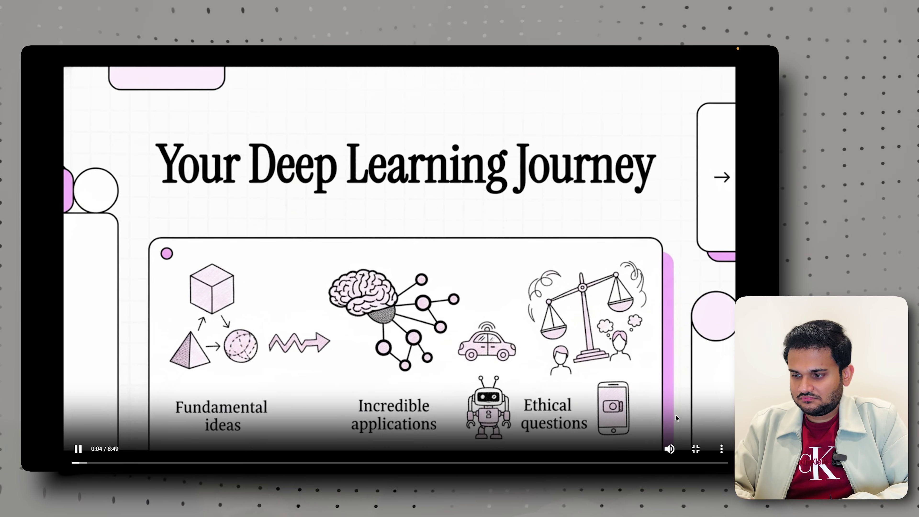
pyautogui.click(721, 449)
pyautogui.click(700, 436)
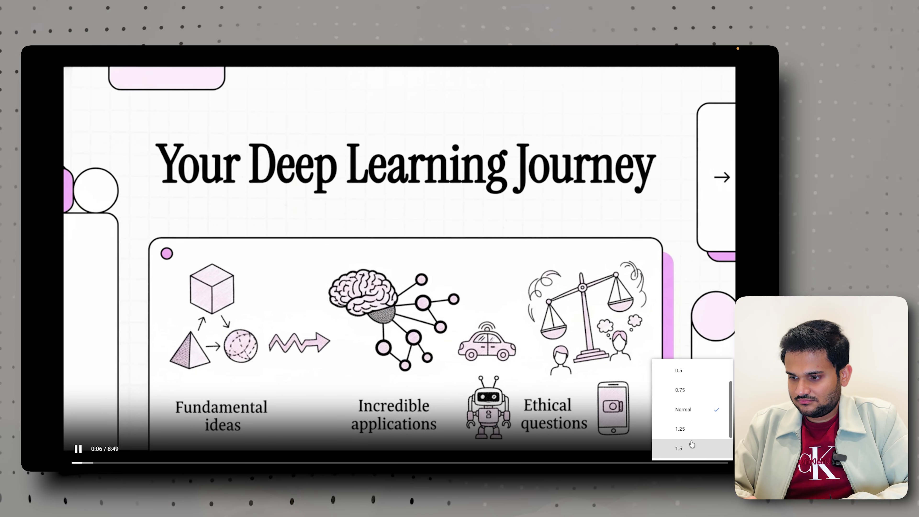
pyautogui.scroll(-1, 696, 434)
pyautogui.click(692, 427)
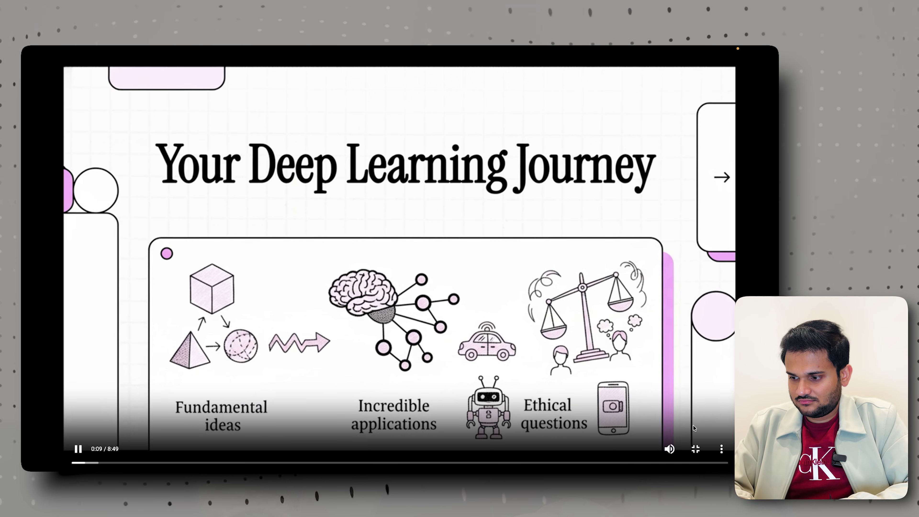
# Skip ahead in the video overview to the Parameters slide at about 2:13, leave full screen and pause it.
pyautogui.click(108, 463)
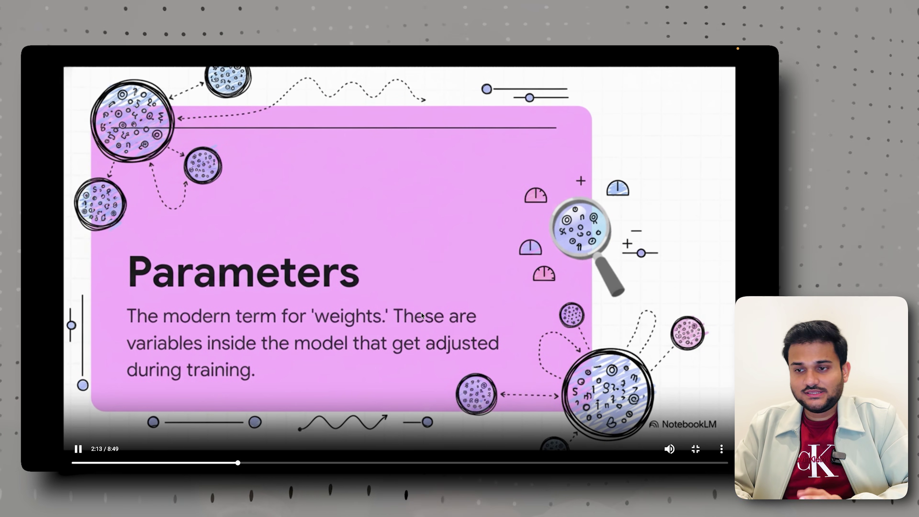
pyautogui.click(695, 448)
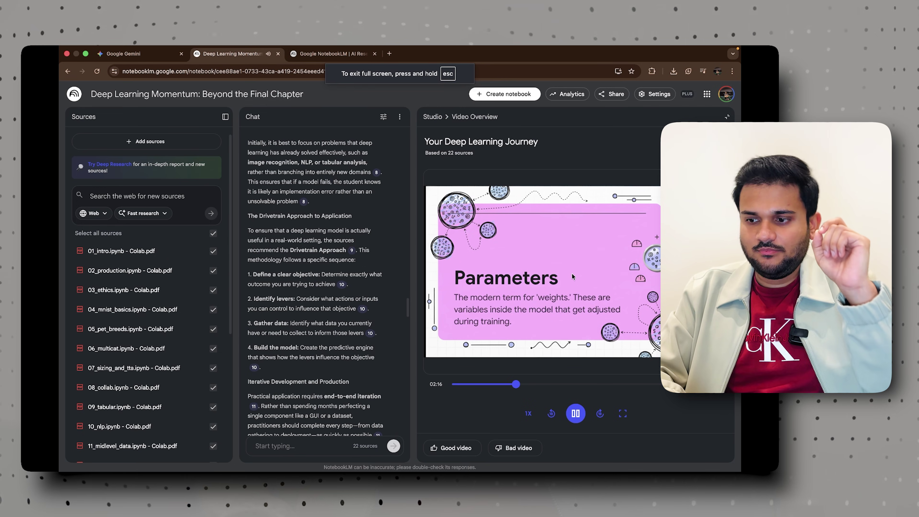
pyautogui.click(576, 413)
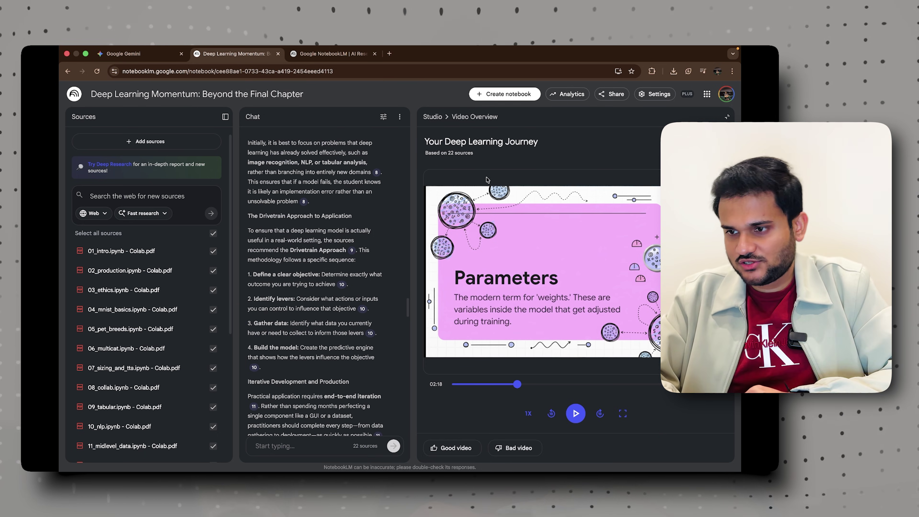
# Return to the list of Studio outputs, open the "Building AI Responsibly" slide deck and try its full-screen slideshow.
pyautogui.click(432, 116)
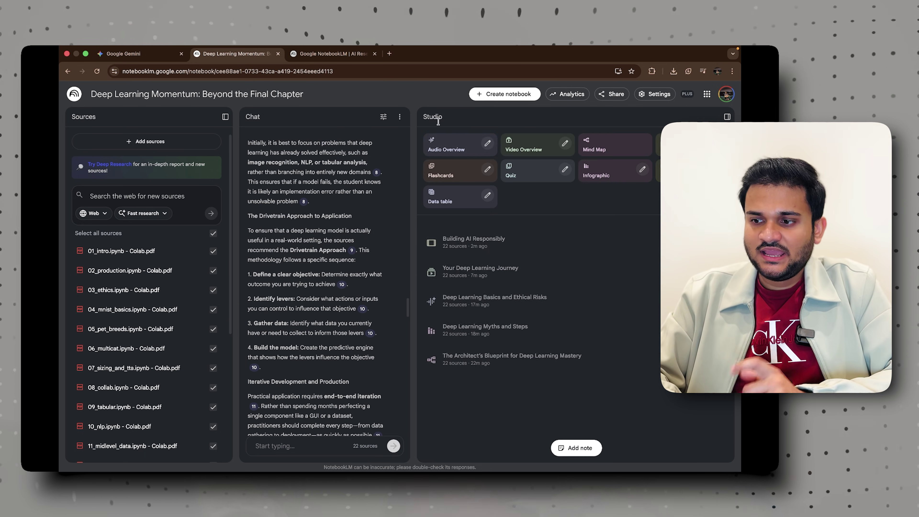
pyautogui.click(489, 236)
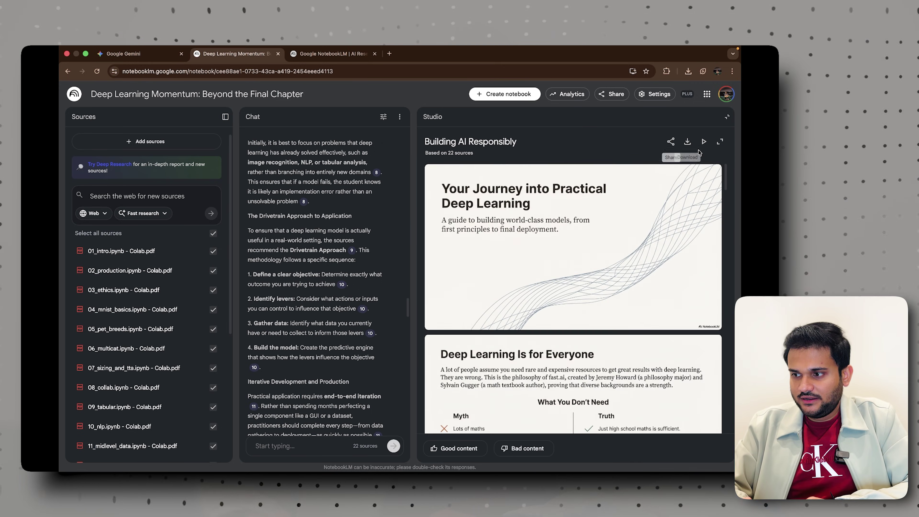
pyautogui.click(704, 141)
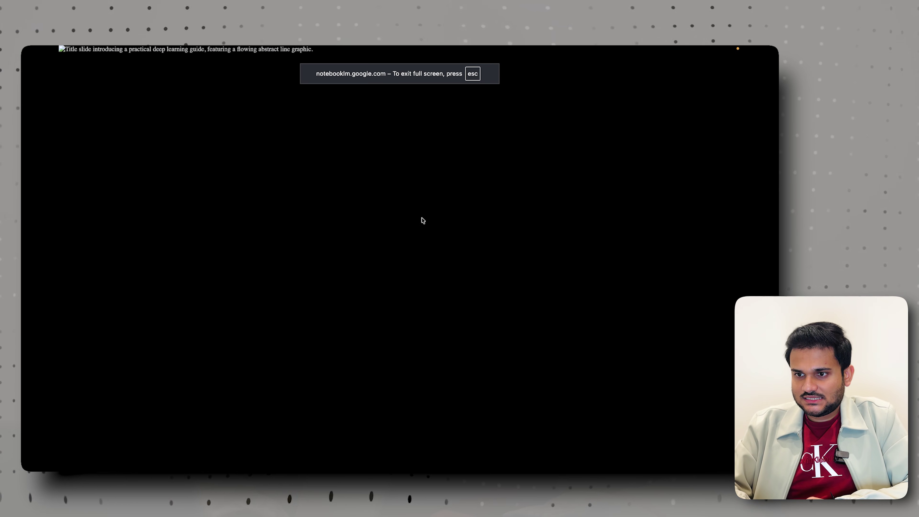
pyautogui.press('Escape')
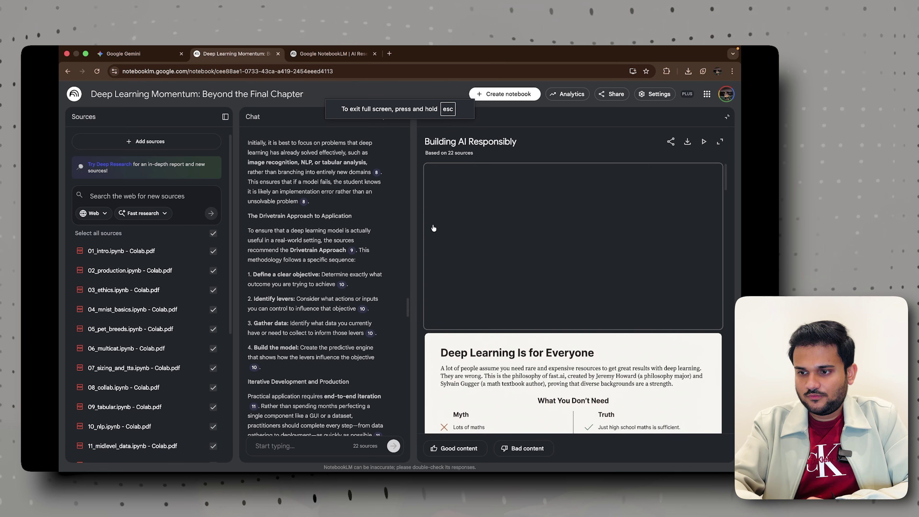
# Look through the slides of the "Building AI Responsibly" deck, from the title slide to the end-to-end workflow, and close the deck.
pyautogui.scroll(-1, 577, 305)
pyautogui.scroll(1, 577, 305)
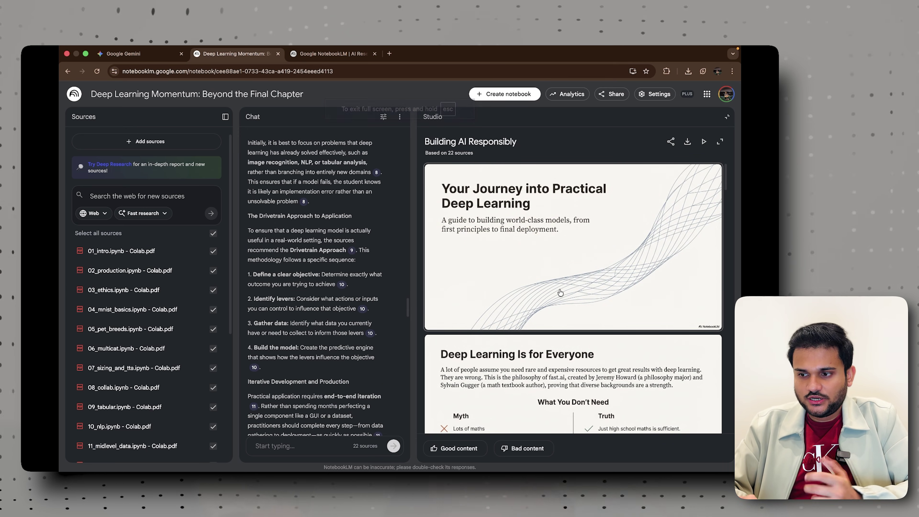
pyautogui.scroll(-5, 538, 190)
pyautogui.scroll(-10, 469, 285)
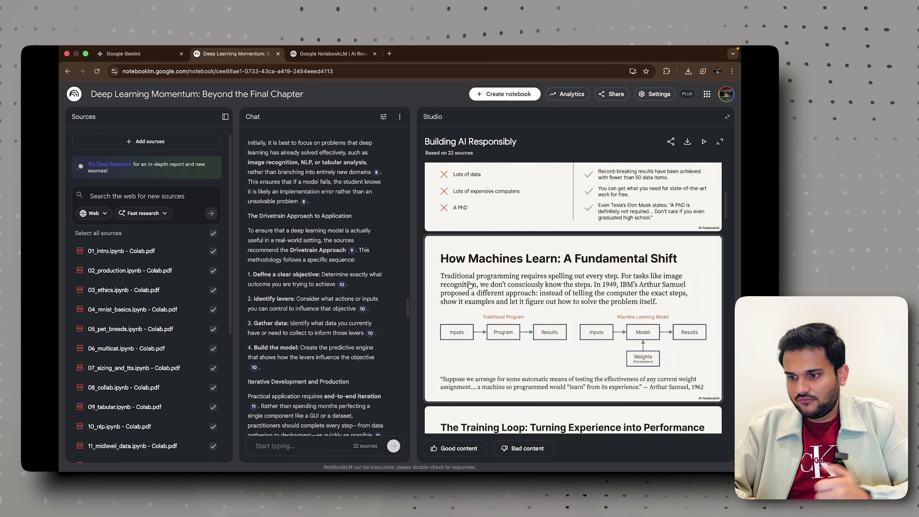
pyautogui.scroll(-6, 469, 285)
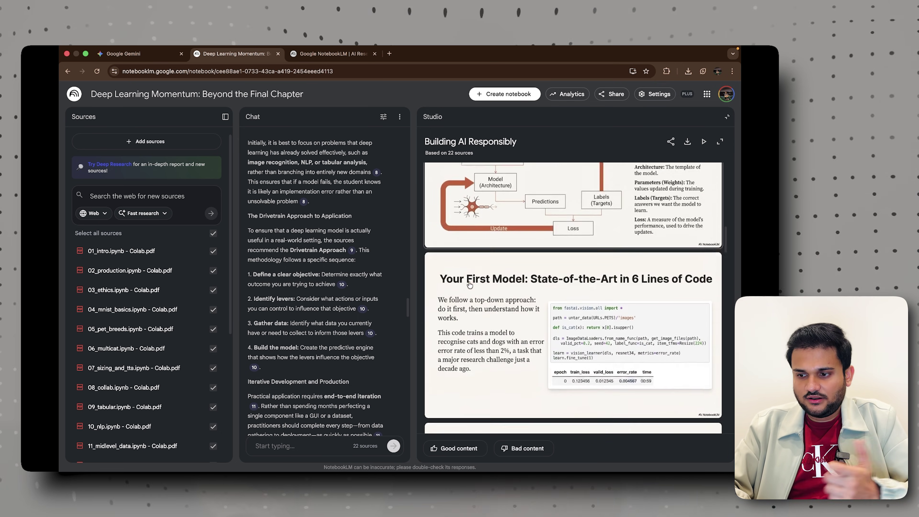
pyautogui.scroll(-9, 603, 297)
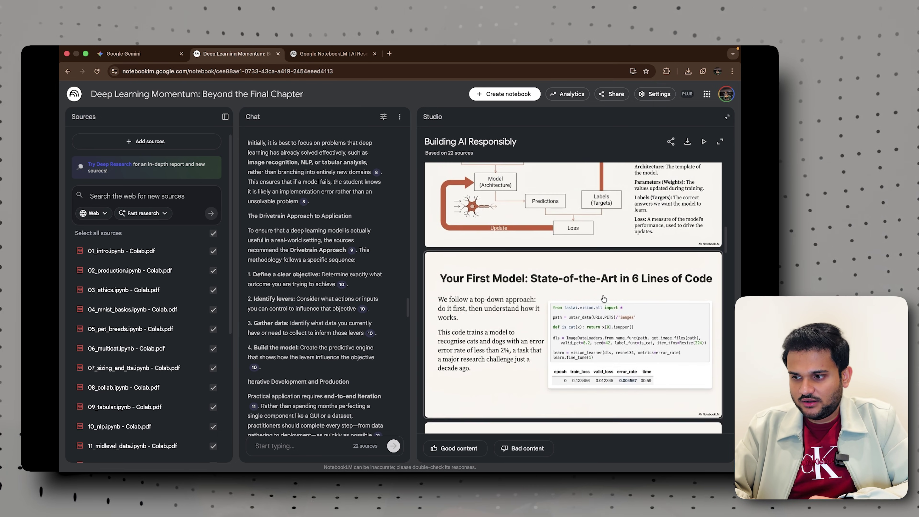
pyautogui.scroll(-9, 603, 297)
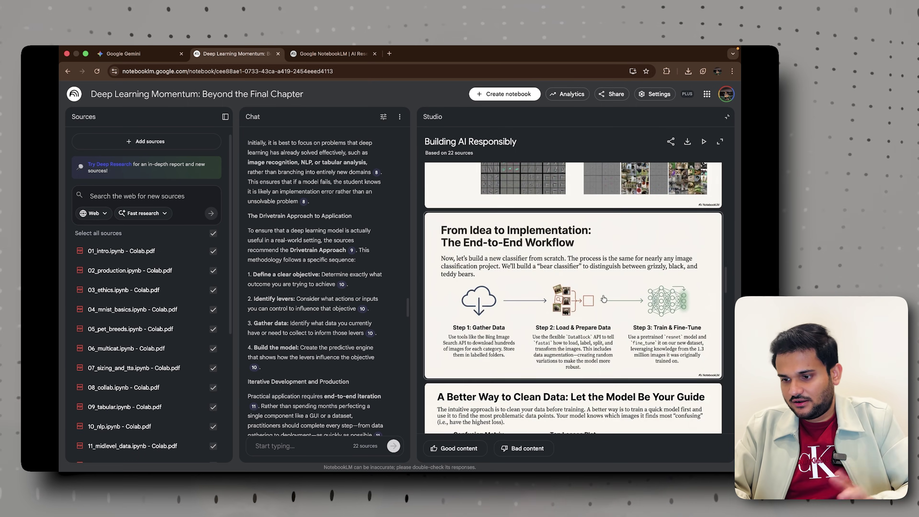
pyautogui.scroll(20, 603, 300)
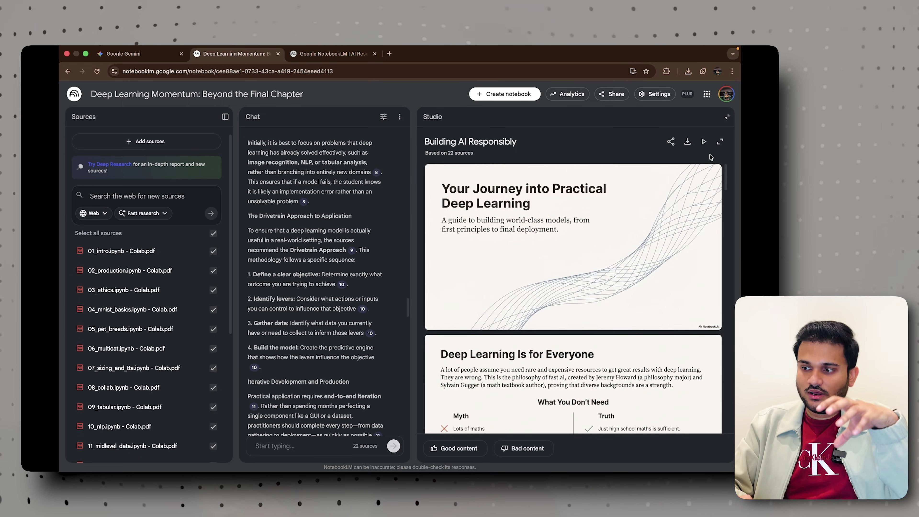
pyautogui.click(727, 116)
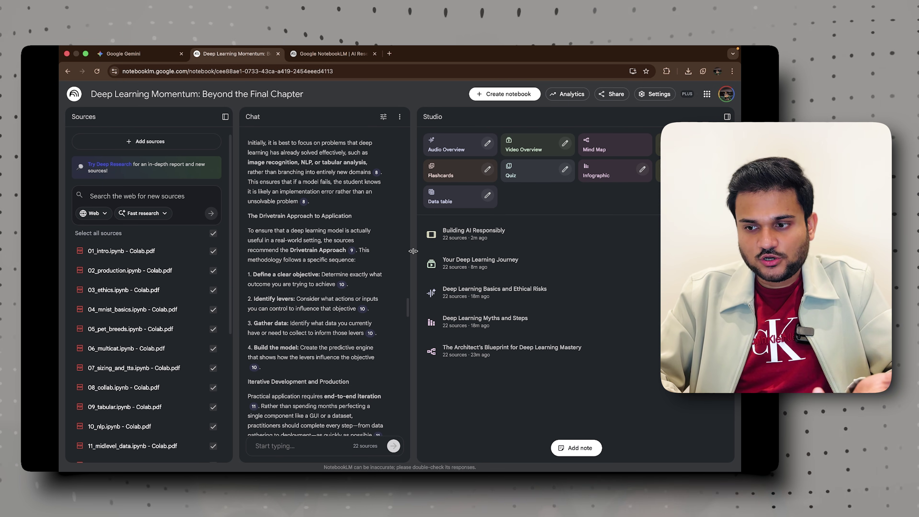
# Widen the chat area and ask the notebook "What is backpropagation ?".
pyautogui.moveTo(413, 251); pyautogui.dragTo(565, 253)
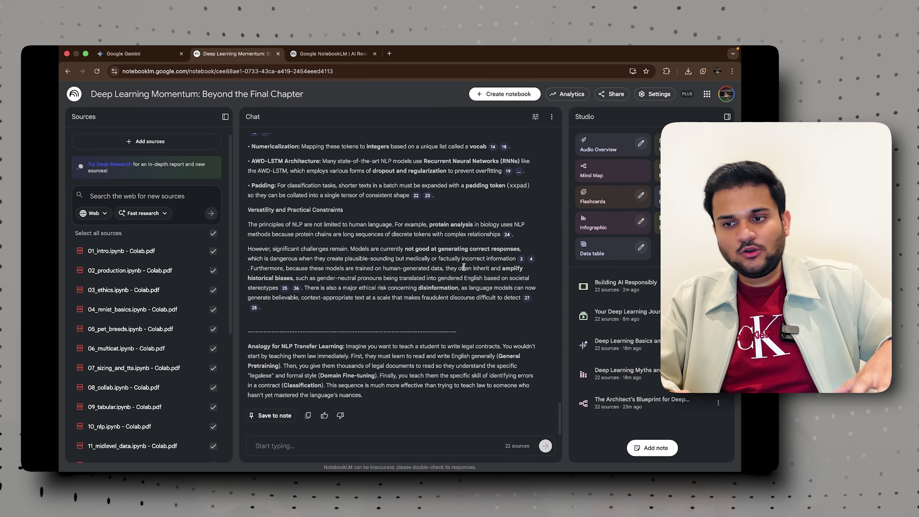
pyautogui.click(405, 439)
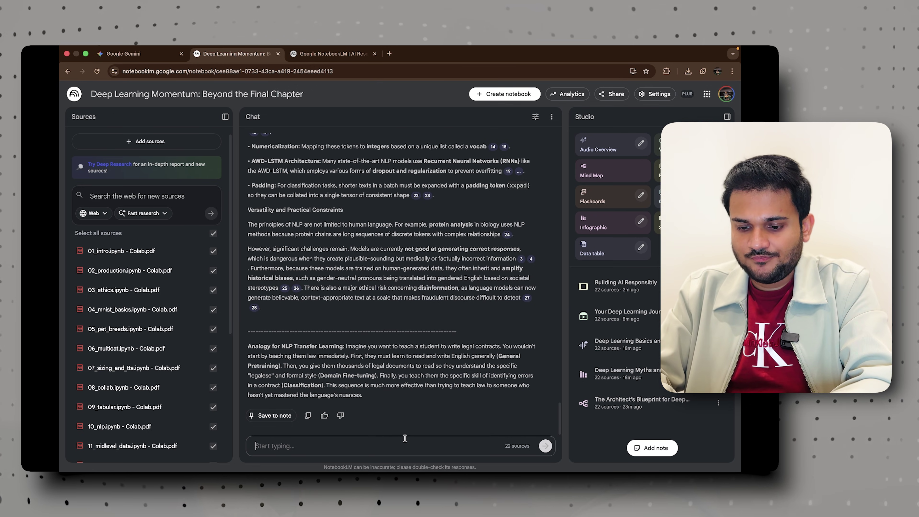
pyautogui.write('What is backpropagation')
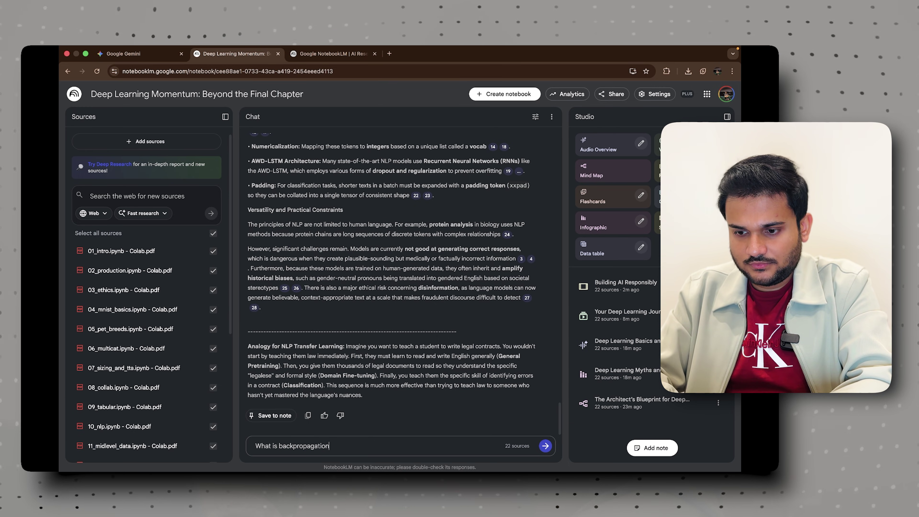
pyautogui.write('?')
pyautogui.press('Return')
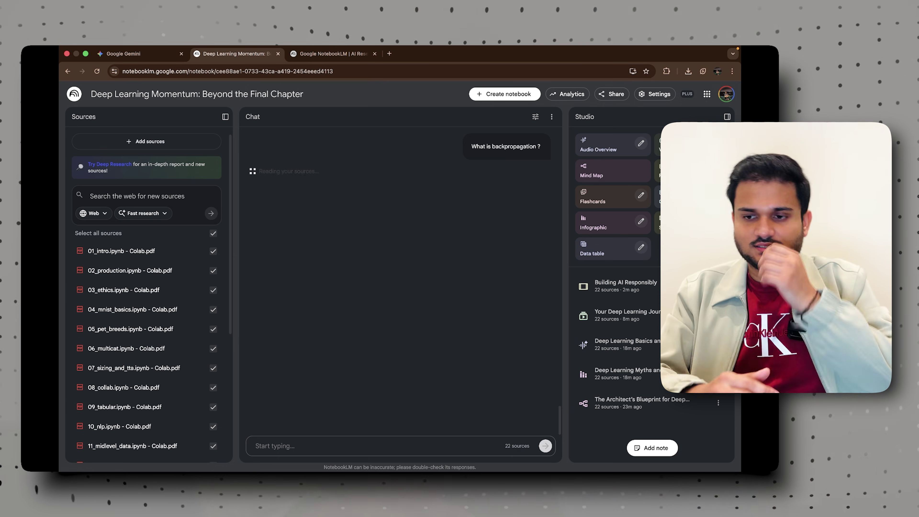
# Review the backpropagation answer with its citations and closing analogy, along with the notebook's source list.
pyautogui.scroll(-5, 199, 316)
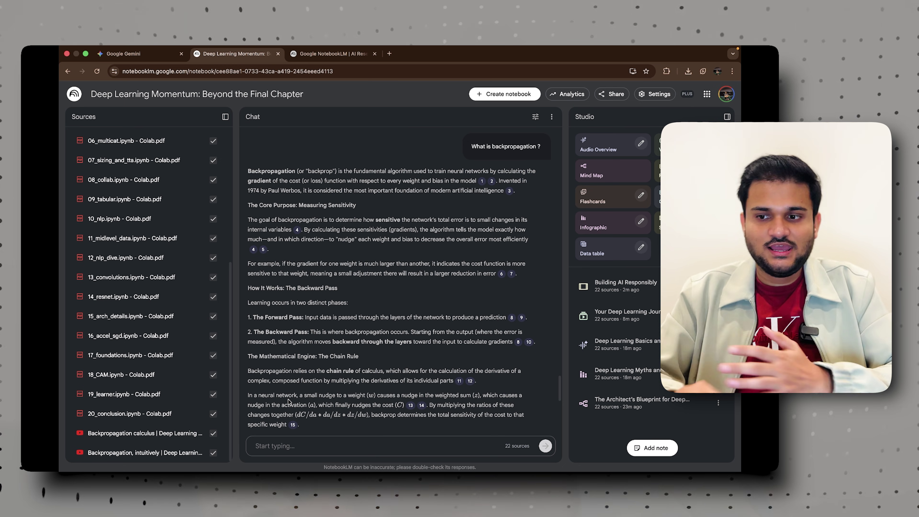
pyautogui.scroll(-5, 288, 401)
pyautogui.scroll(7, 343, 332)
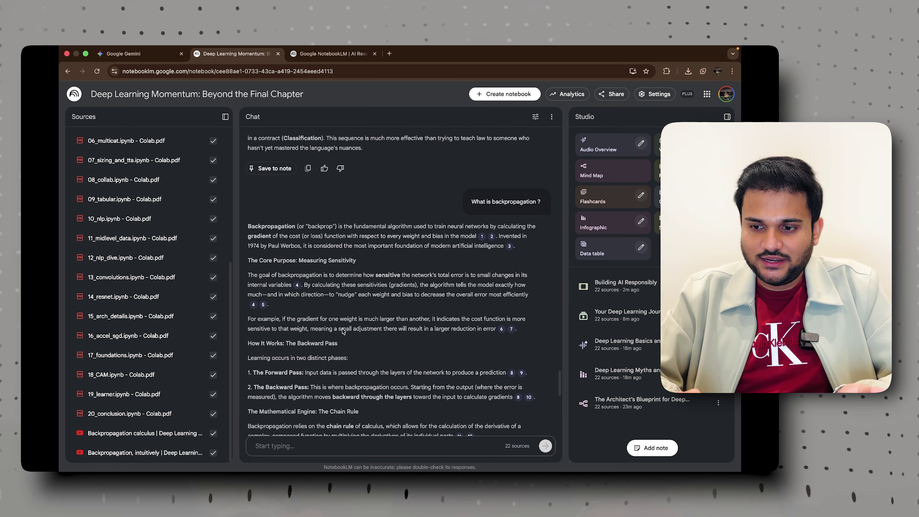
pyautogui.scroll(-7, 346, 318)
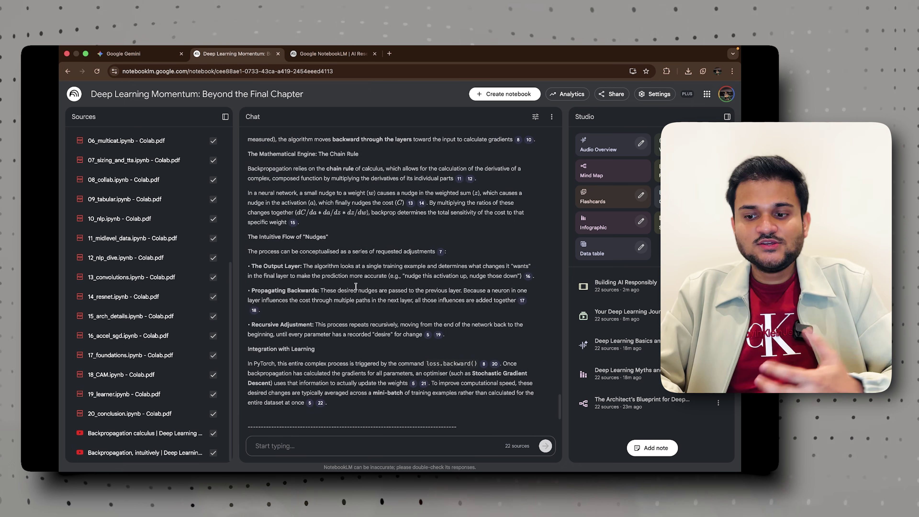
pyautogui.scroll(10, 356, 288)
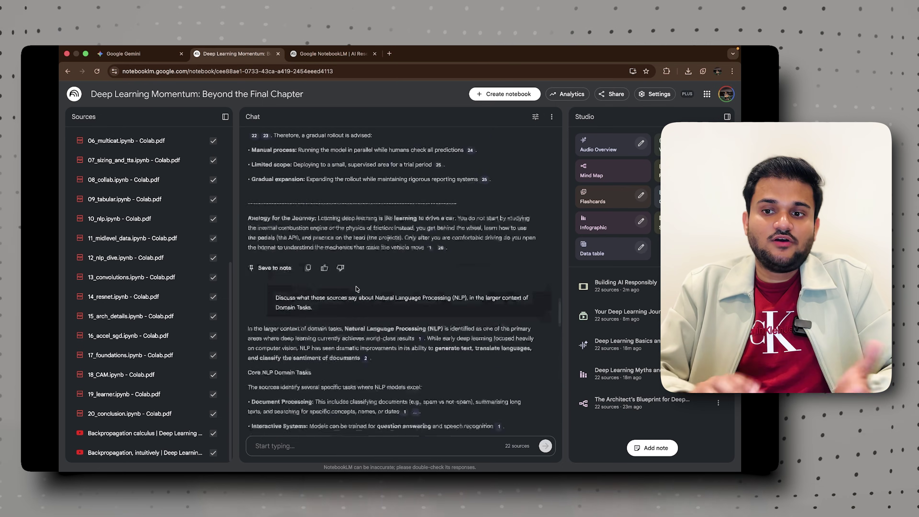
pyautogui.scroll(-10, 360, 279)
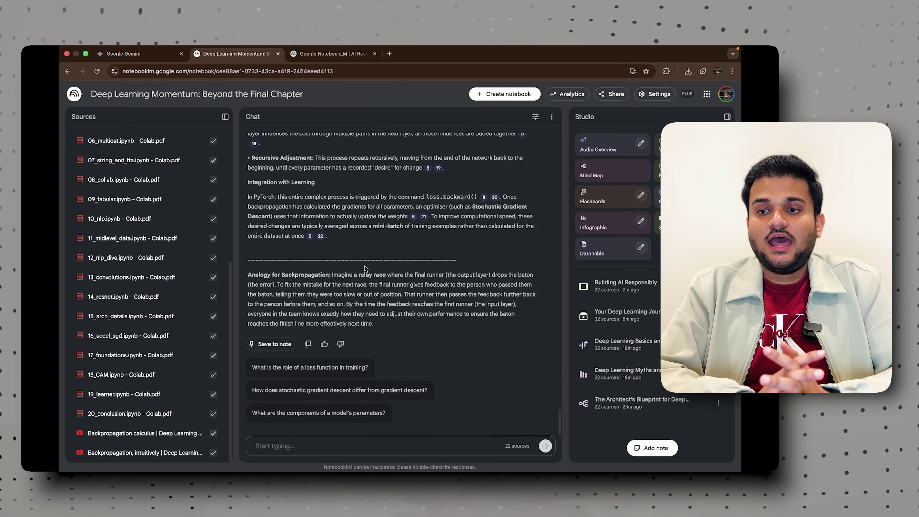